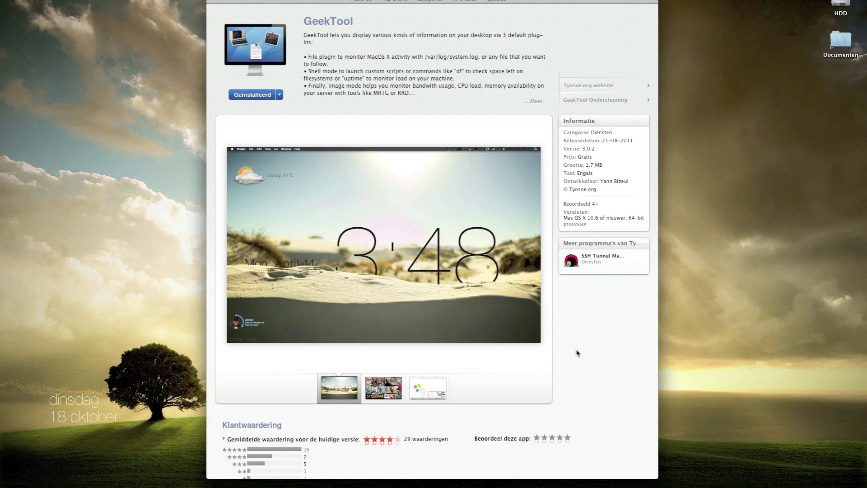
Put away the GeekTool store page to reveal the desktop clock and date.
{"action": "key", "text": "super+q"}
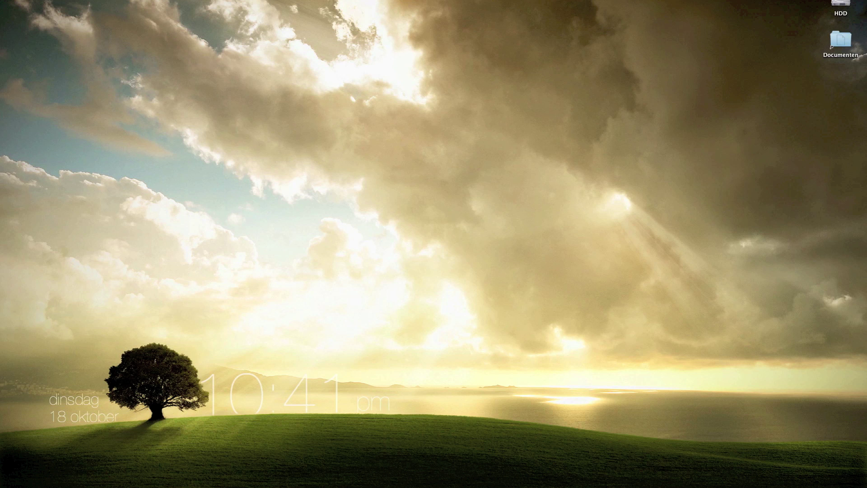
Preview the tree wallpaper 02154_standalonecleanwallpaper_1920x1200.jpg, then close the preview.
{"action": "left_click", "coordinate": [753, 3]}
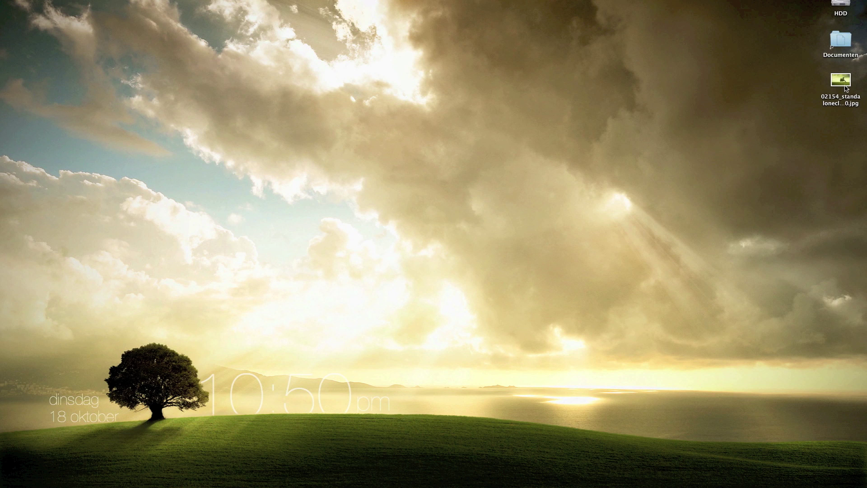
{"action": "double_click", "coordinate": [841, 82]}
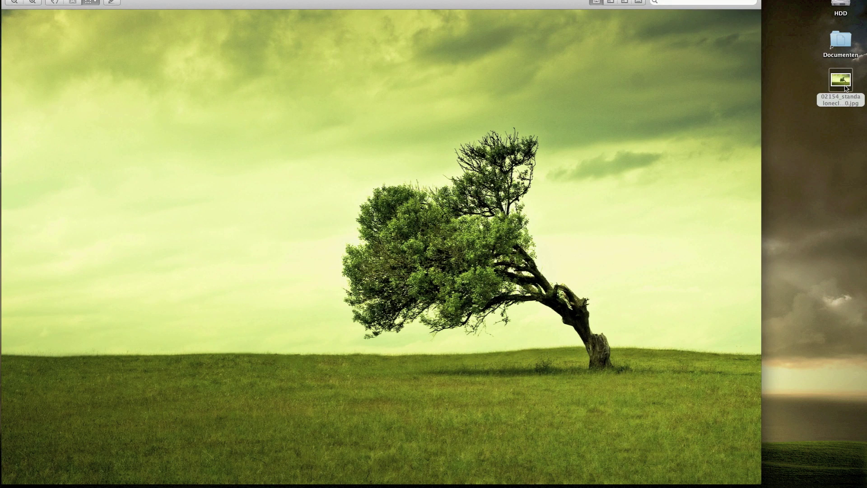
{"action": "left_click_drag", "start_coordinate": [524, 7], "coordinate": [583, 5]}
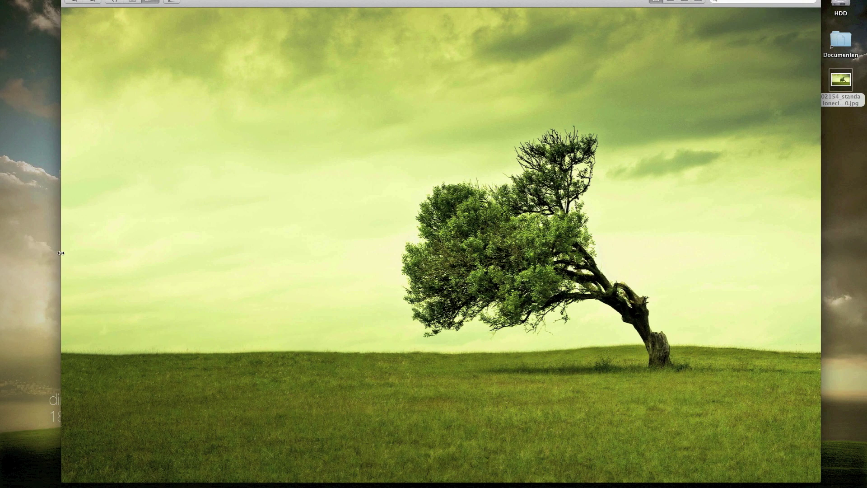
{"action": "left_click_drag", "start_coordinate": [70, 248], "coordinate": [805, 466]}
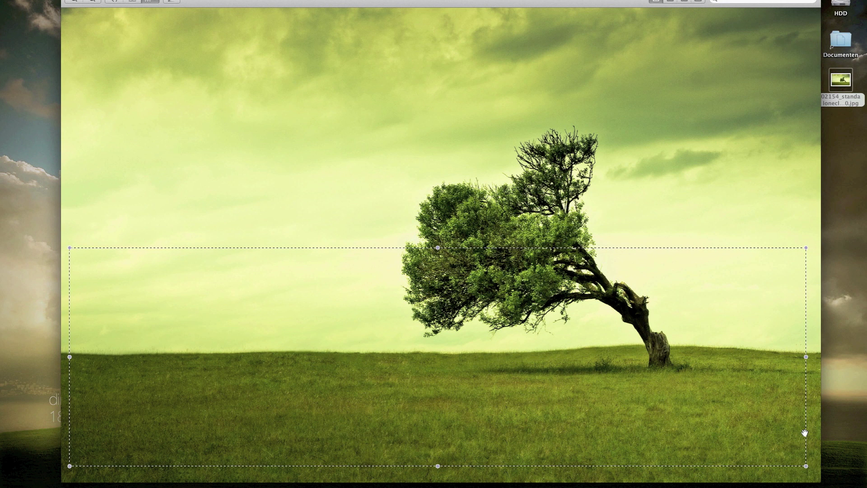
{"action": "key", "text": "super+d"}
{"action": "left_click", "coordinate": [447, 52]}
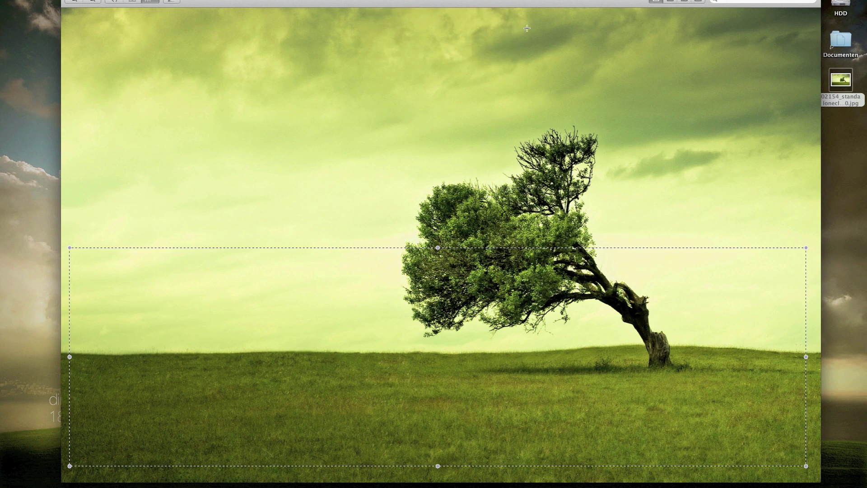
{"action": "key", "text": "super+shift+a"}
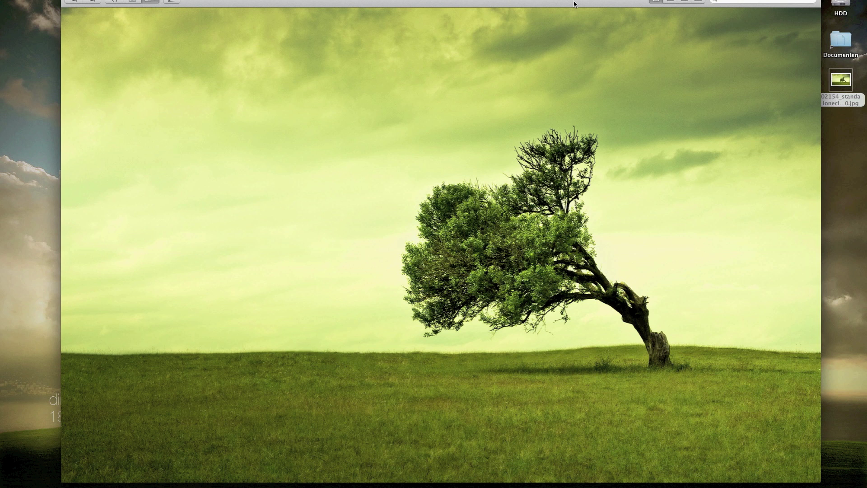
{"action": "key", "text": "super+w"}
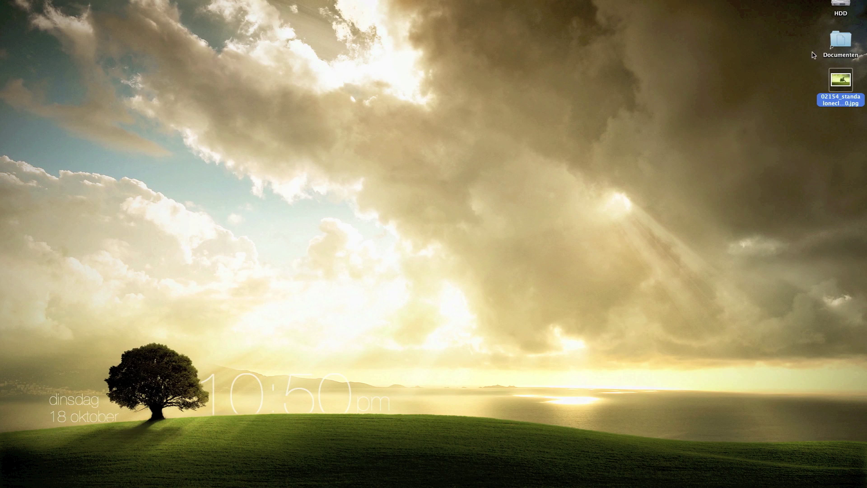
Open the tree wallpaper in Adobe Photoshop CS5 from the file's Open With list.
{"action": "right_click", "coordinate": [843, 80]}
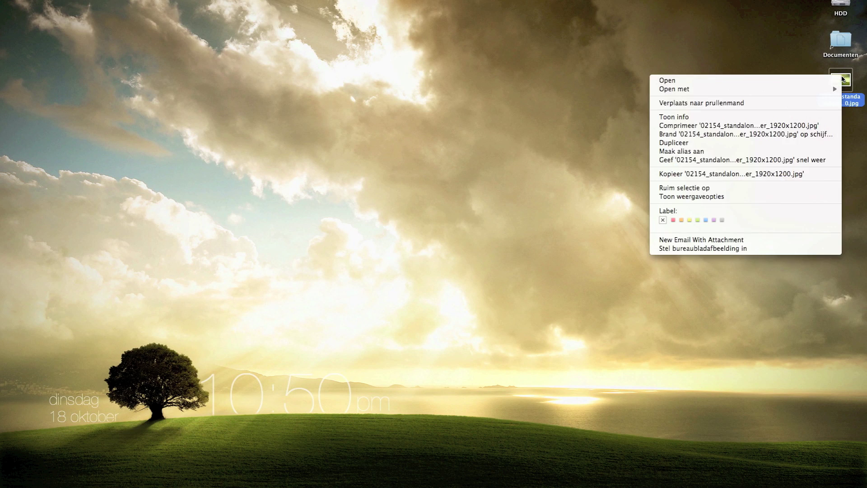
{"action": "mouse_move", "coordinate": [780, 89]}
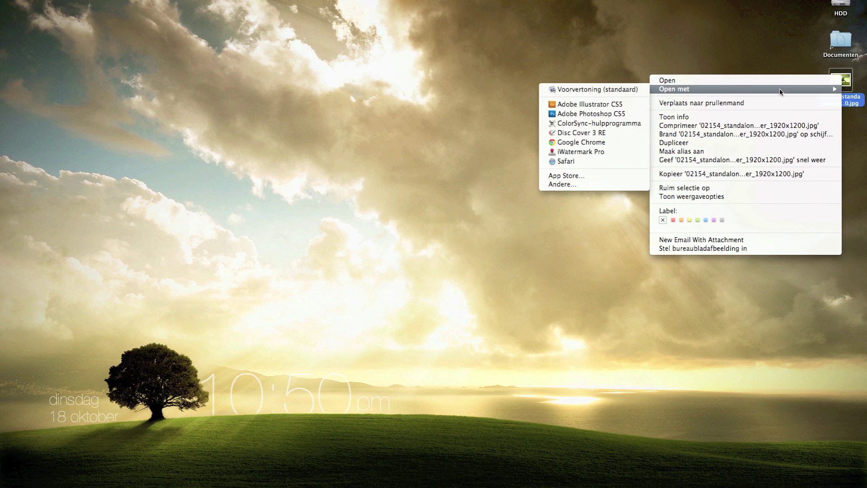
{"action": "left_click", "coordinate": [614, 117]}
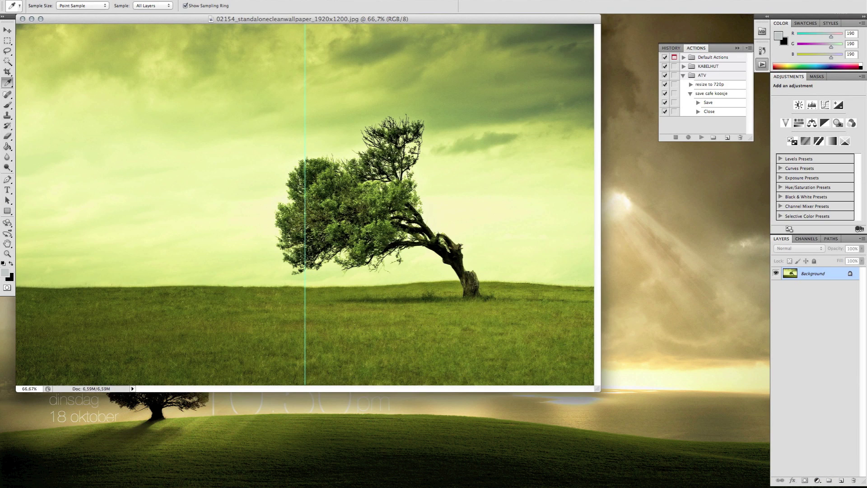
Hide the cyan guide line by turning off View > Extras, and enlarge the document window.
{"action": "left_click", "coordinate": [291, 1]}
{"action": "mouse_move", "coordinate": [266, 1]}
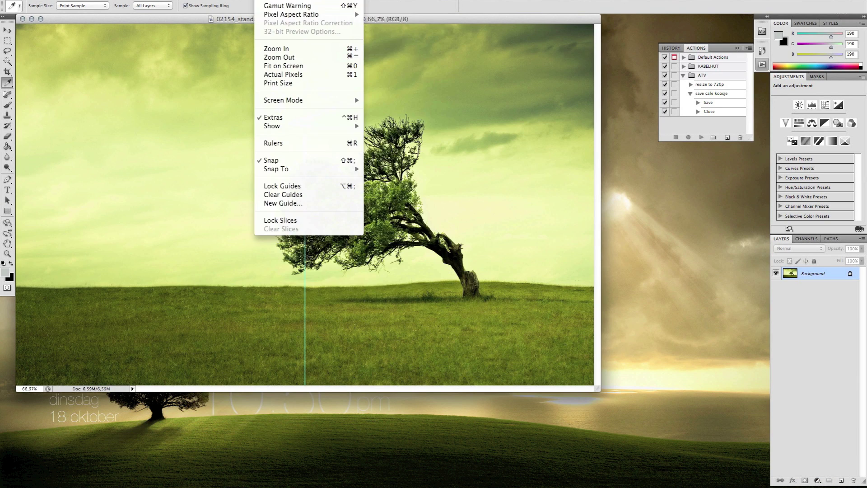
{"action": "left_click", "coordinate": [278, 118]}
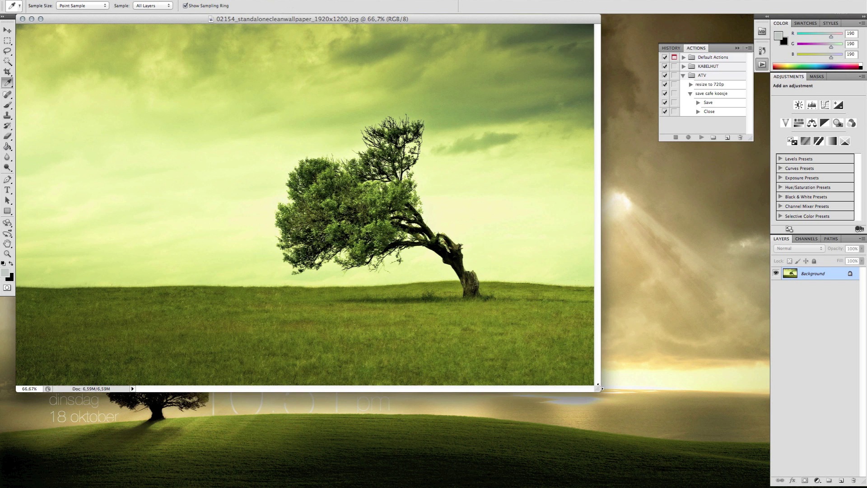
{"action": "left_click_drag", "start_coordinate": [598, 387], "coordinate": [719, 455]}
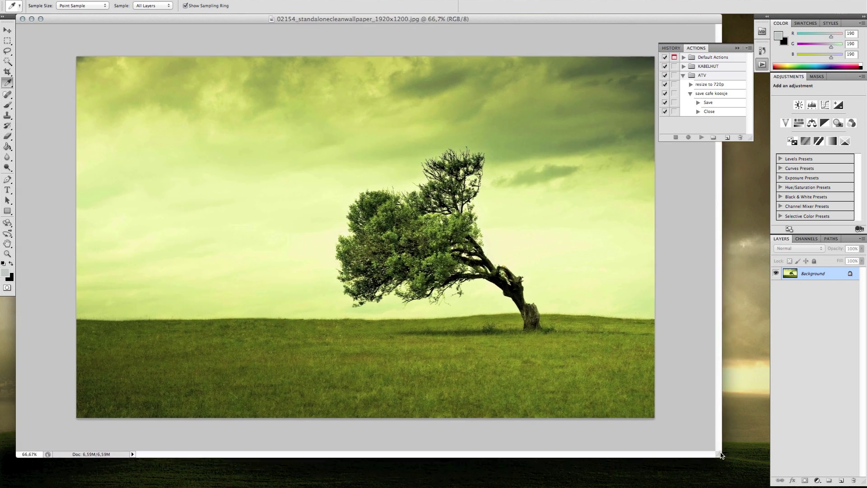
{"action": "left_click", "coordinate": [762, 64]}
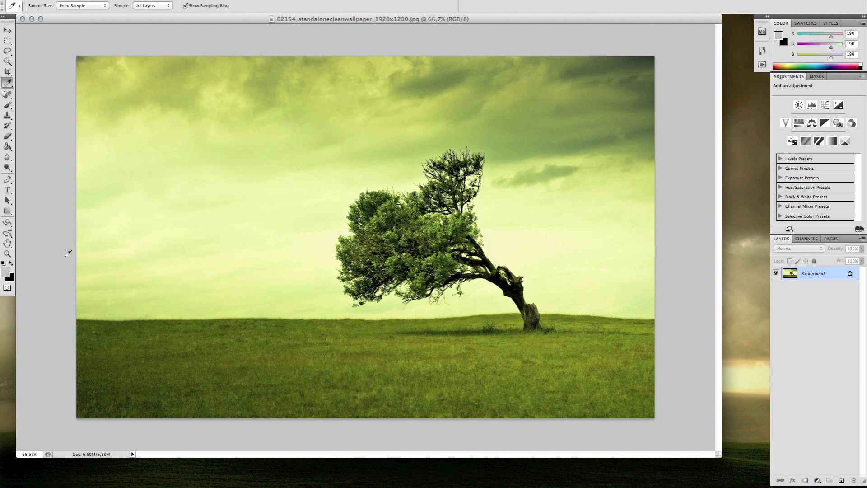
Enter Quick Mask mode and set the Brush to 197 px with 100% hardness.
{"action": "left_click", "coordinate": [6, 287]}
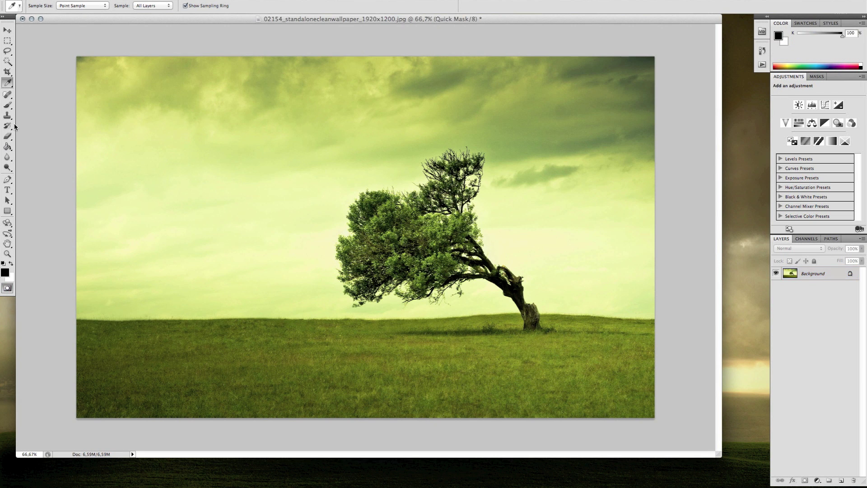
{"action": "left_click", "coordinate": [7, 105]}
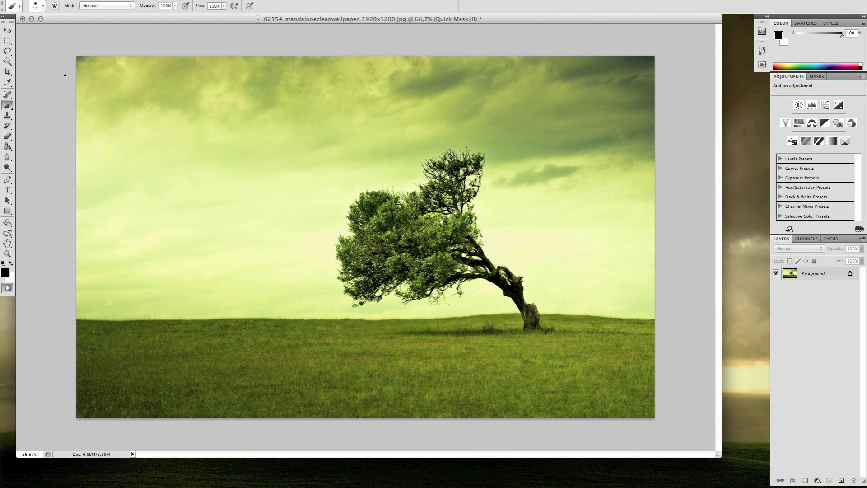
{"action": "left_click", "coordinate": [43, 9]}
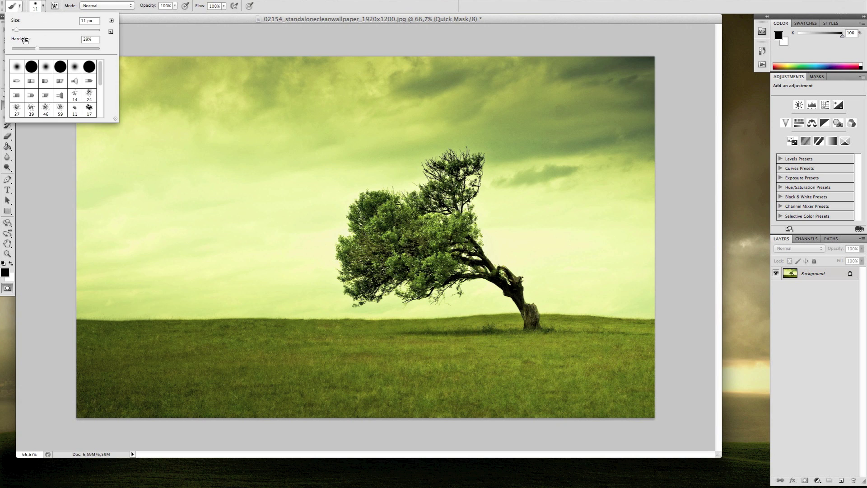
{"action": "mouse_move", "coordinate": [20, 31]}
{"action": "left_mouse_down"}
{"action": "mouse_move", "coordinate": [58, 30]}
{"action": "mouse_move", "coordinate": [96, 49]}
{"action": "mouse_move", "coordinate": [60, 32]}
{"action": "left_mouse_up"}
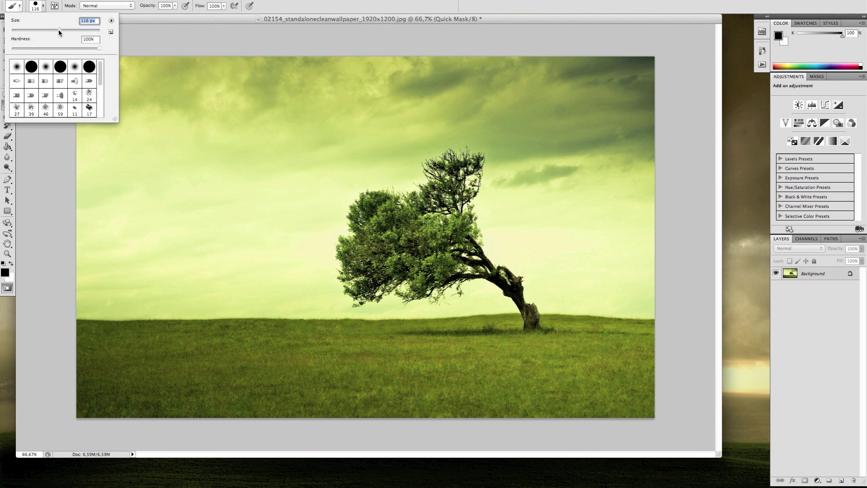
Paint red Quick Mask across the sky from the top edge to the right edge, sparing the tree.
{"action": "left_click", "coordinate": [161, 63]}
{"action": "mouse_move", "coordinate": [162, 63]}
{"action": "left_mouse_down"}
{"action": "mouse_move", "coordinate": [162, 75]}
{"action": "mouse_move", "coordinate": [87, 58]}
{"action": "mouse_move", "coordinate": [257, 78]}
{"action": "mouse_move", "coordinate": [419, 69]}
{"action": "left_mouse_up"}
{"action": "mouse_move", "coordinate": [488, 85]}
{"action": "left_mouse_down"}
{"action": "mouse_move", "coordinate": [639, 78]}
{"action": "mouse_move", "coordinate": [644, 277]}
{"action": "mouse_move", "coordinate": [570, 271]}
{"action": "mouse_move", "coordinate": [515, 216]}
{"action": "mouse_move", "coordinate": [520, 119]}
{"action": "mouse_move", "coordinate": [598, 118]}
{"action": "mouse_move", "coordinate": [590, 220]}
{"action": "mouse_move", "coordinate": [598, 232]}
{"action": "mouse_move", "coordinate": [564, 153]}
{"action": "mouse_move", "coordinate": [425, 99]}
{"action": "mouse_move", "coordinate": [391, 118]}
{"action": "mouse_move", "coordinate": [380, 149]}
{"action": "mouse_move", "coordinate": [332, 165]}
{"action": "mouse_move", "coordinate": [306, 197]}
{"action": "mouse_move", "coordinate": [290, 286]}
{"action": "mouse_move", "coordinate": [138, 277]}
{"action": "mouse_move", "coordinate": [342, 115]}
{"action": "mouse_move", "coordinate": [120, 232]}
{"action": "mouse_move", "coordinate": [168, 194]}
{"action": "mouse_move", "coordinate": [105, 284]}
{"action": "mouse_move", "coordinate": [311, 278]}
{"action": "mouse_move", "coordinate": [350, 195]}
{"action": "mouse_move", "coordinate": [408, 123]}
{"action": "mouse_move", "coordinate": [507, 132]}
{"action": "left_mouse_up"}
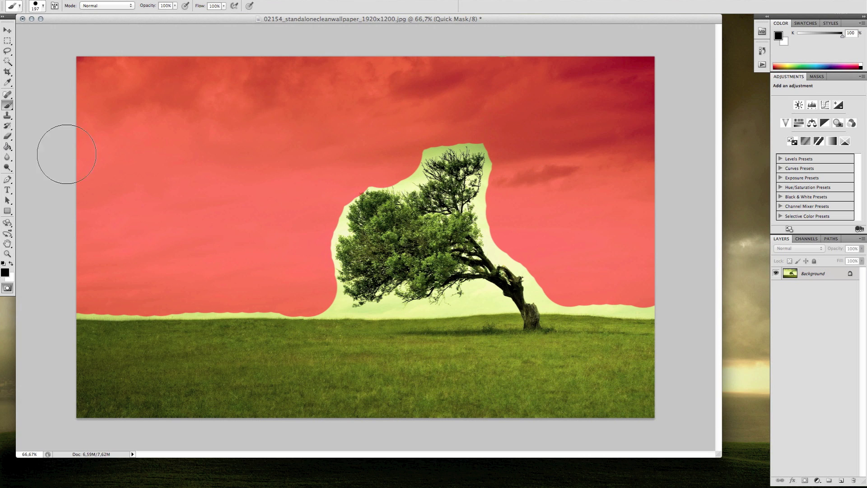
{"action": "key", "text": "super+plus"}
Set the brush to 55 px with 30% hardness and paint the mask closer to the tree.
{"action": "left_click", "coordinate": [44, 6]}
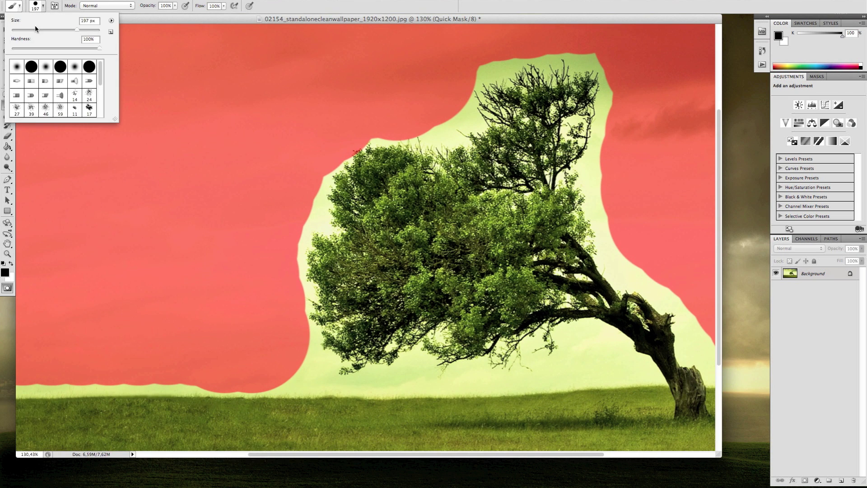
{"action": "left_click_drag", "start_coordinate": [37, 30], "coordinate": [36, 31]}
{"action": "left_click_drag", "start_coordinate": [45, 48], "coordinate": [38, 48]}
{"action": "mouse_move", "coordinate": [298, 366]}
{"action": "left_mouse_down"}
{"action": "mouse_move", "coordinate": [286, 378]}
{"action": "mouse_move", "coordinate": [40, 382]}
{"action": "left_mouse_up"}
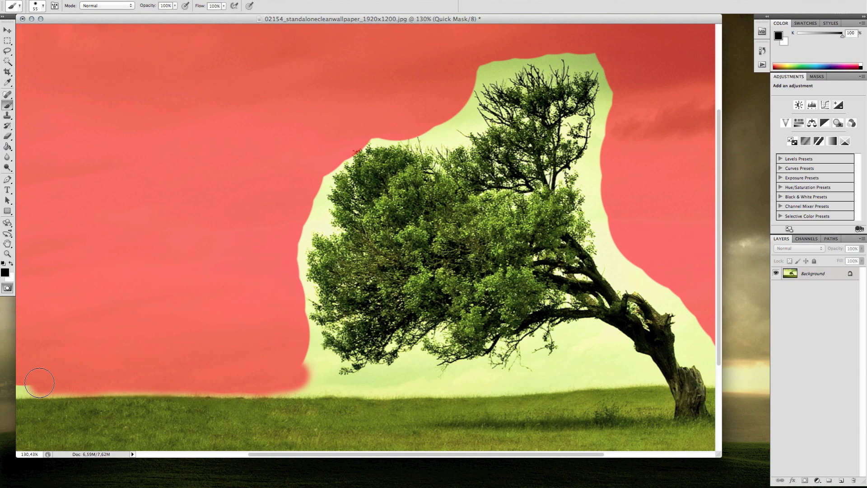
Mask the sky gaps along the horizon on both sides of the trunk.
{"action": "scroll", "coordinate": [39, 383], "scroll_direction": "left", "scroll_amount": 5}
{"action": "scroll", "coordinate": [40, 383], "scroll_direction": "left", "scroll_amount": 8}
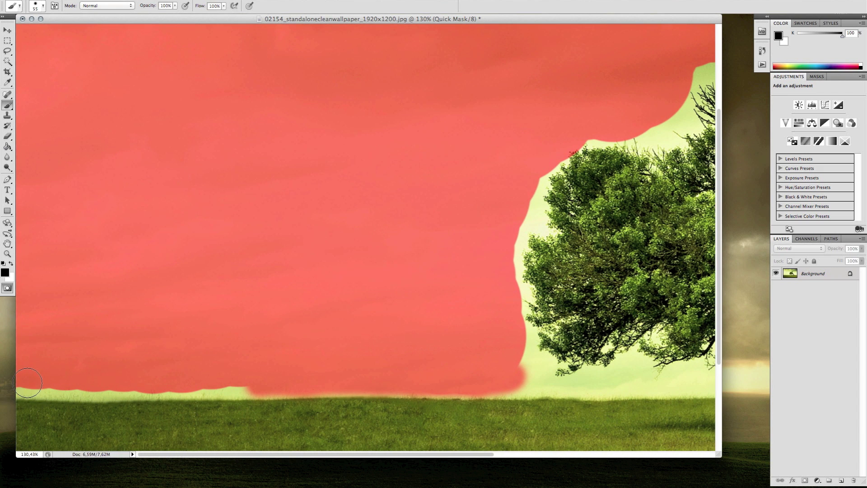
{"action": "left_click_drag", "start_coordinate": [20, 382], "coordinate": [250, 384]}
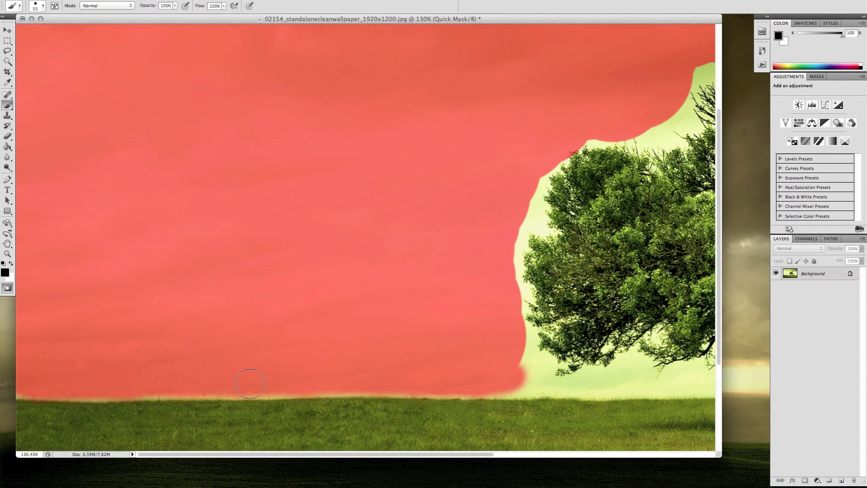
{"action": "scroll", "coordinate": [422, 354], "scroll_direction": "right", "scroll_amount": 12}
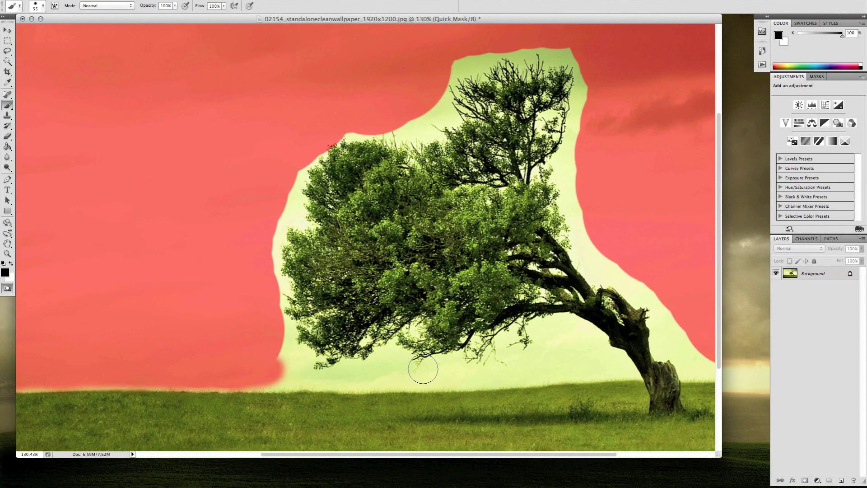
{"action": "left_click", "coordinate": [599, 364]}
{"action": "left_click_drag", "start_coordinate": [599, 365], "coordinate": [255, 378]}
{"action": "scroll", "coordinate": [502, 347], "scroll_direction": "right", "scroll_amount": 5}
{"action": "left_click_drag", "start_coordinate": [502, 348], "coordinate": [709, 358]}
{"action": "mouse_move", "coordinate": [493, 325]}
{"action": "left_mouse_down"}
{"action": "mouse_move", "coordinate": [482, 316]}
{"action": "mouse_move", "coordinate": [497, 341]}
{"action": "mouse_move", "coordinate": [470, 325]}
{"action": "mouse_move", "coordinate": [463, 289]}
{"action": "mouse_move", "coordinate": [404, 247]}
{"action": "mouse_move", "coordinate": [391, 206]}
{"action": "mouse_move", "coordinate": [384, 94]}
{"action": "mouse_move", "coordinate": [357, 39]}
{"action": "mouse_move", "coordinate": [280, 45]}
{"action": "mouse_move", "coordinate": [250, 96]}
{"action": "mouse_move", "coordinate": [169, 117]}
{"action": "mouse_move", "coordinate": [102, 164]}
{"action": "mouse_move", "coordinate": [86, 262]}
{"action": "mouse_move", "coordinate": [97, 327]}
{"action": "mouse_move", "coordinate": [156, 345]}
{"action": "mouse_move", "coordinate": [208, 346]}
{"action": "mouse_move", "coordinate": [311, 341]}
{"action": "mouse_move", "coordinate": [402, 318]}
{"action": "mouse_move", "coordinate": [348, 312]}
{"action": "mouse_move", "coordinate": [389, 318]}
{"action": "left_mouse_up"}
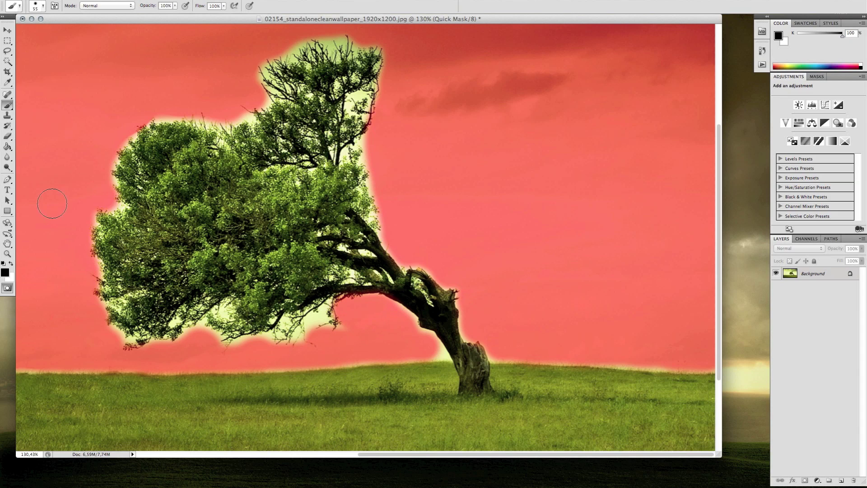
Shrink the brush to 24 px and mask the pale halo along the trunk and branch edges.
{"action": "left_click", "coordinate": [43, 8]}
{"action": "type", "text": "24"}
{"action": "scroll", "coordinate": [388, 276], "scroll_direction": "up", "scroll_amount": 5}
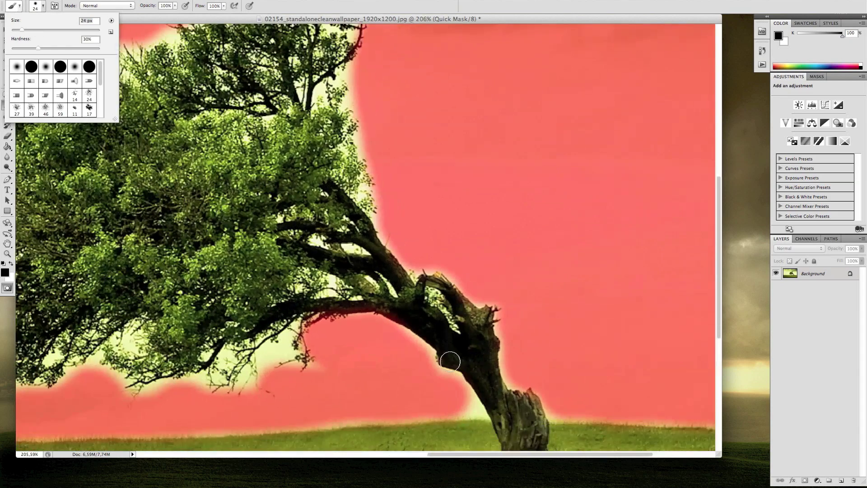
{"action": "key", "text": "Return"}
{"action": "mouse_move", "coordinate": [468, 408]}
{"action": "left_mouse_down"}
{"action": "mouse_move", "coordinate": [465, 388]}
{"action": "mouse_move", "coordinate": [400, 329]}
{"action": "left_mouse_up"}
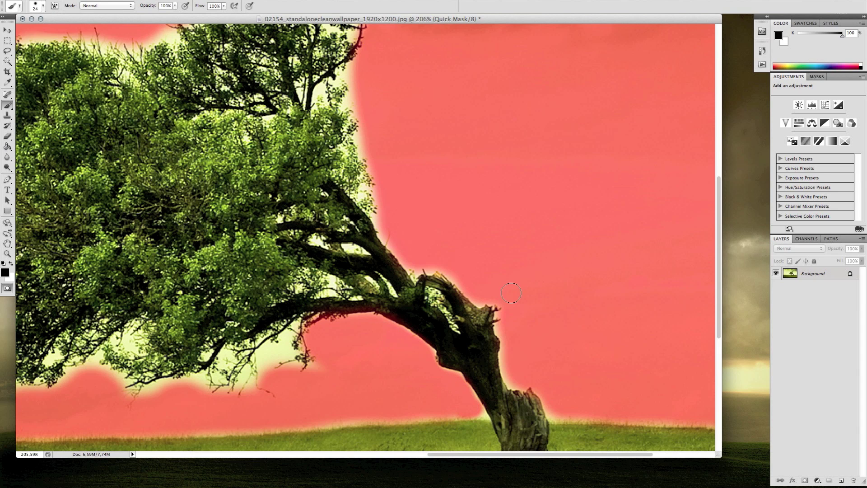
{"action": "mouse_move", "coordinate": [503, 320]}
{"action": "left_mouse_down"}
{"action": "mouse_move", "coordinate": [533, 389]}
{"action": "mouse_move", "coordinate": [563, 419]}
{"action": "left_mouse_up"}
{"action": "mouse_move", "coordinate": [459, 283]}
{"action": "left_mouse_down"}
{"action": "mouse_move", "coordinate": [411, 267]}
{"action": "mouse_move", "coordinate": [358, 140]}
{"action": "mouse_move", "coordinate": [339, 59]}
{"action": "left_mouse_up"}
{"action": "scroll", "coordinate": [339, 59], "scroll_direction": "up", "scroll_amount": 5}
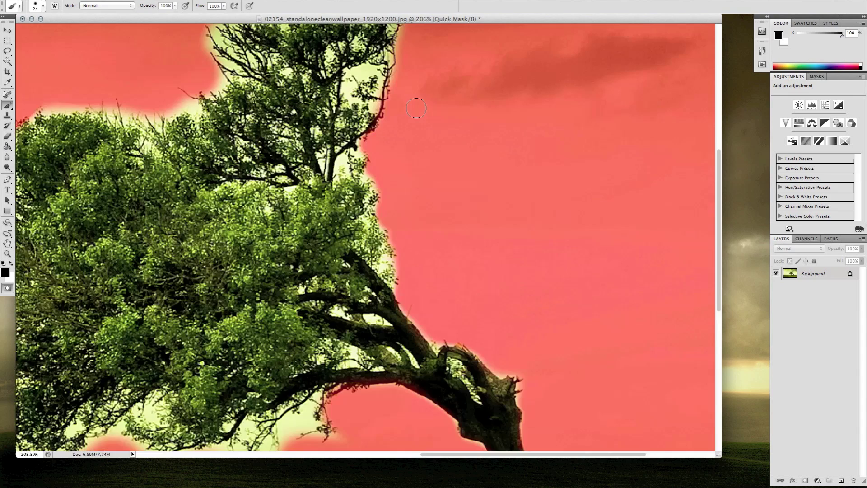
{"action": "left_click_drag", "start_coordinate": [357, 102], "coordinate": [377, 151]}
Mask the remaining halo, then exit Quick Mask to select the tree and grass.
{"action": "scroll", "coordinate": [377, 152], "scroll_direction": "up", "scroll_amount": 3}
{"action": "mouse_move", "coordinate": [355, 48]}
{"action": "left_mouse_down"}
{"action": "mouse_move", "coordinate": [307, 77]}
{"action": "mouse_move", "coordinate": [210, 98]}
{"action": "mouse_move", "coordinate": [228, 112]}
{"action": "mouse_move", "coordinate": [194, 174]}
{"action": "mouse_move", "coordinate": [72, 176]}
{"action": "mouse_move", "coordinate": [159, 194]}
{"action": "mouse_move", "coordinate": [181, 188]}
{"action": "mouse_move", "coordinate": [149, 266]}
{"action": "left_mouse_up"}
{"action": "scroll", "coordinate": [180, 188], "scroll_direction": "down", "scroll_amount": 4}
{"action": "scroll", "coordinate": [180, 188], "scroll_direction": "left", "scroll_amount": 3}
{"action": "scroll", "coordinate": [149, 267], "scroll_direction": "down", "scroll_amount": 2}
{"action": "left_click_drag", "start_coordinate": [162, 362], "coordinate": [174, 368]}
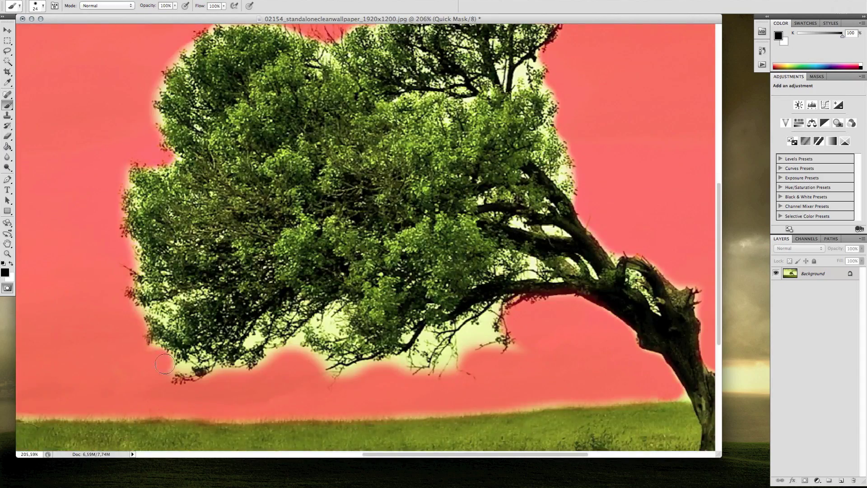
{"action": "mouse_move", "coordinate": [307, 334]}
{"action": "left_mouse_down"}
{"action": "mouse_move", "coordinate": [339, 317]}
{"action": "mouse_move", "coordinate": [355, 375]}
{"action": "mouse_move", "coordinate": [452, 330]}
{"action": "mouse_move", "coordinate": [429, 357]}
{"action": "mouse_move", "coordinate": [449, 362]}
{"action": "mouse_move", "coordinate": [494, 343]}
{"action": "mouse_move", "coordinate": [523, 346]}
{"action": "left_mouse_up"}
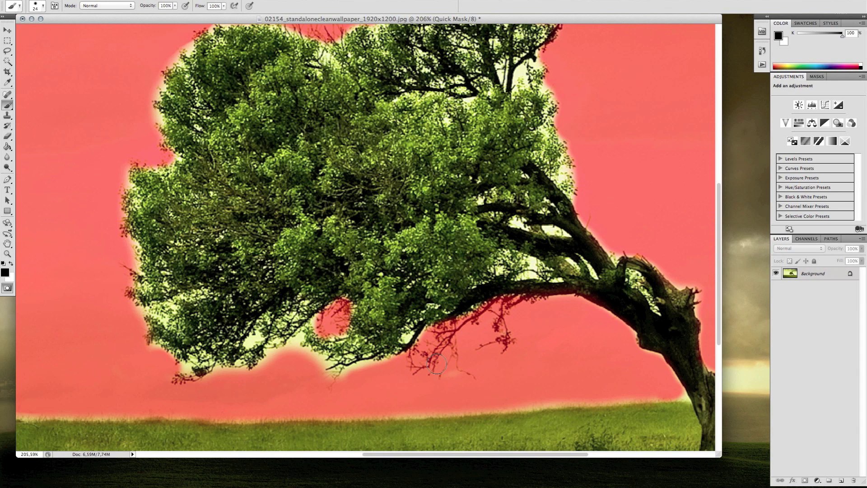
{"action": "scroll", "coordinate": [380, 409], "scroll_direction": "down", "scroll_amount": 6}
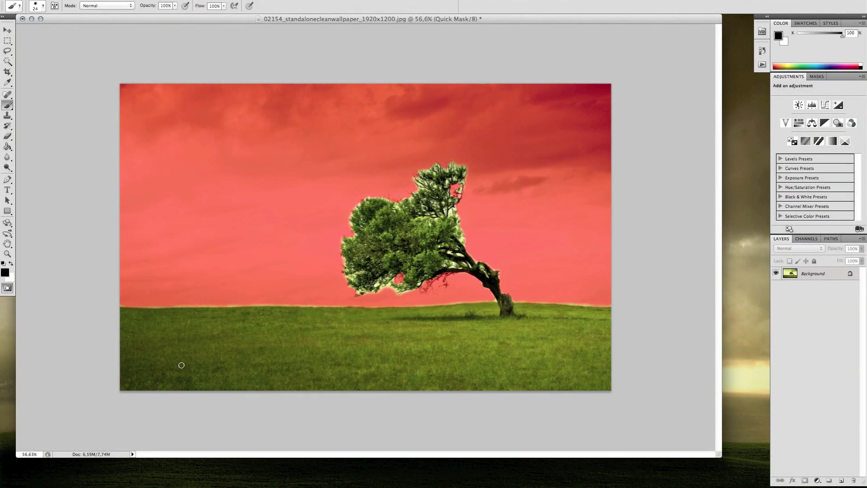
{"action": "left_click", "coordinate": [8, 289]}
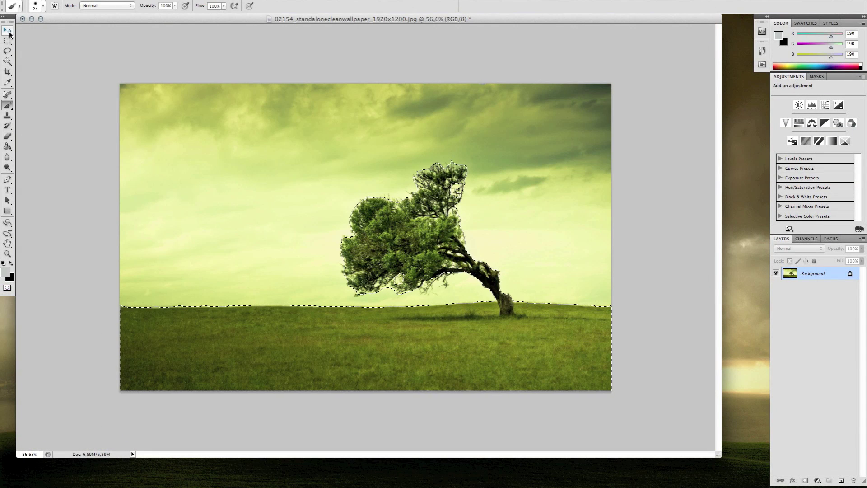
Paste the selected tree and grass into a new transparent 1920×1200 document, then return to the wallpaper.
{"action": "key", "text": "v"}
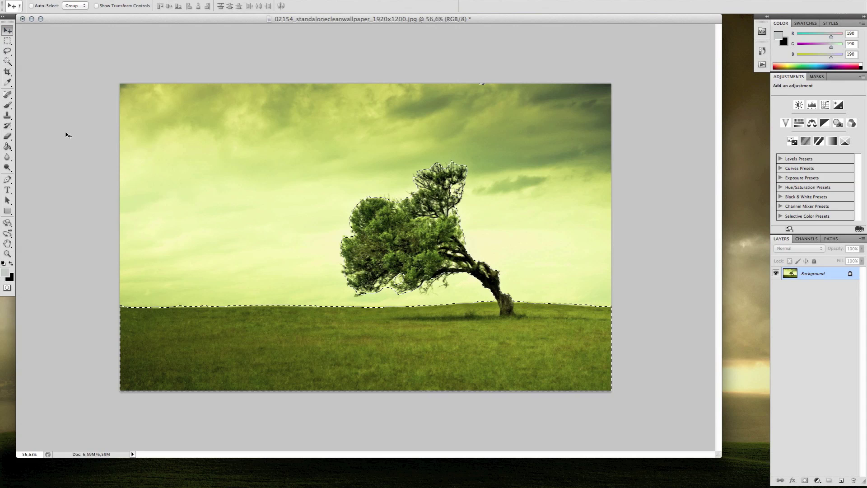
{"action": "key", "text": "super+n"}
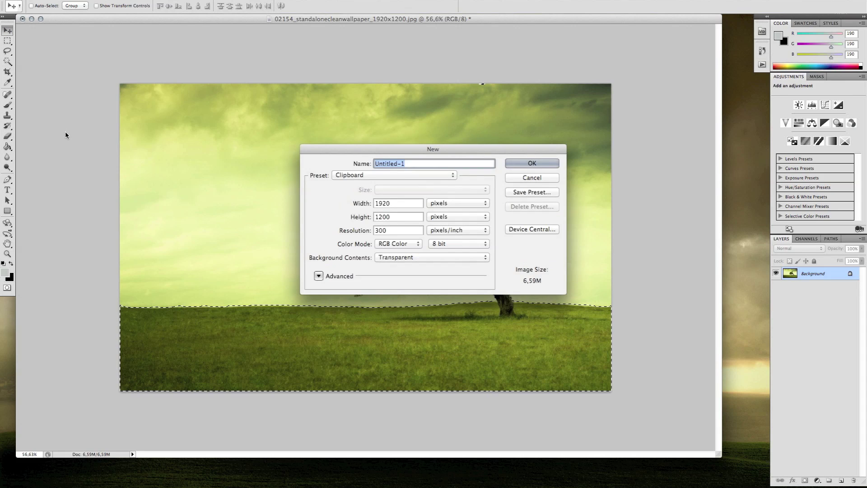
{"action": "key", "text": "Return"}
{"action": "key", "text": "super+v"}
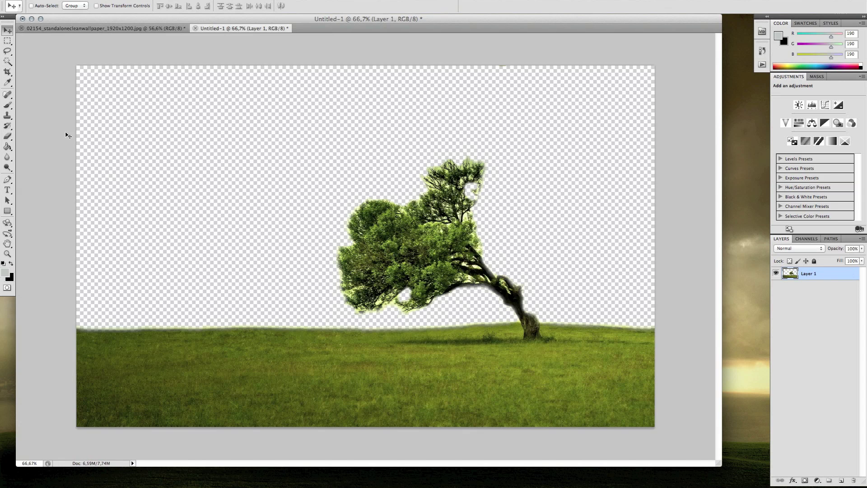
{"action": "left_click", "coordinate": [120, 29]}
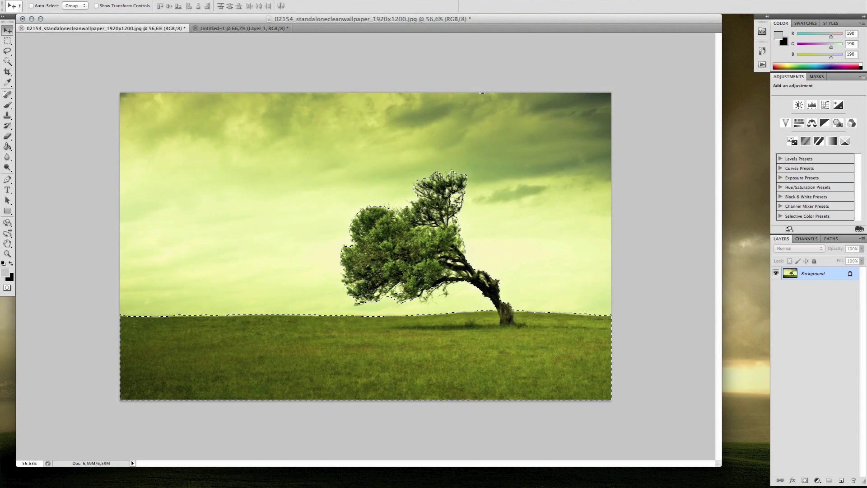
{"action": "left_click", "coordinate": [72, 1]}
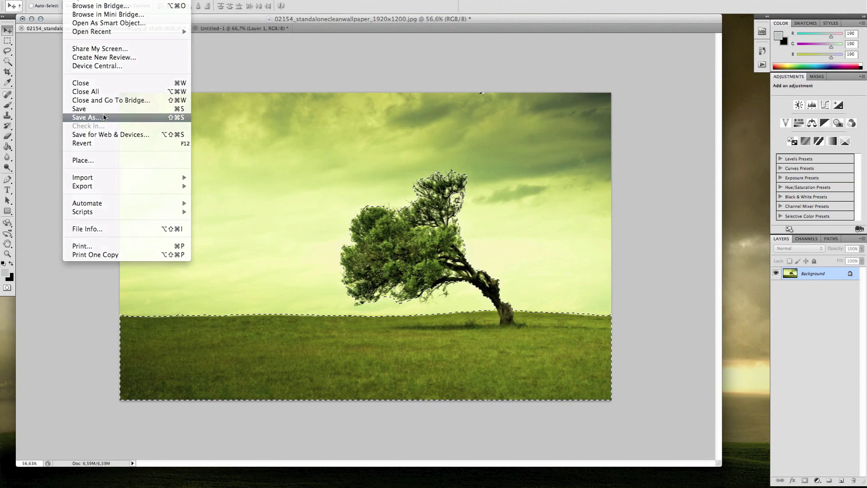
Save the original wallpaper to the Bureaublad (desktop) as JPEG named layer0.jpg.
{"action": "left_click", "coordinate": [103, 117]}
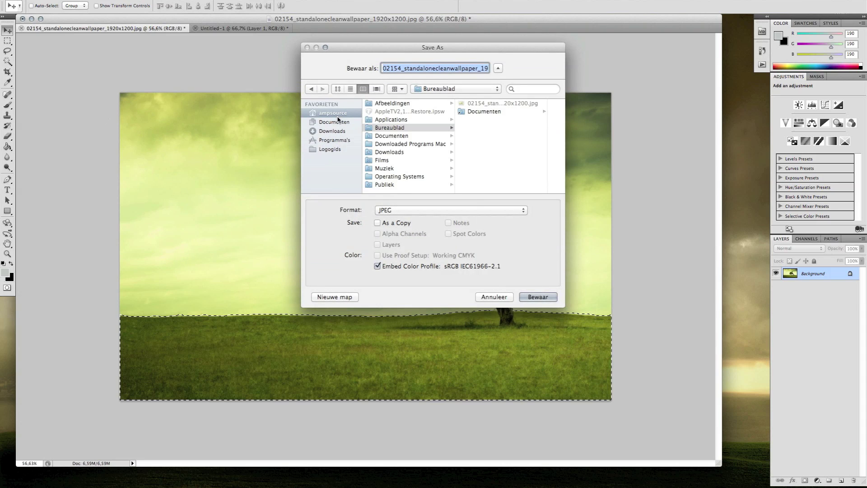
{"action": "left_click", "coordinate": [398, 128]}
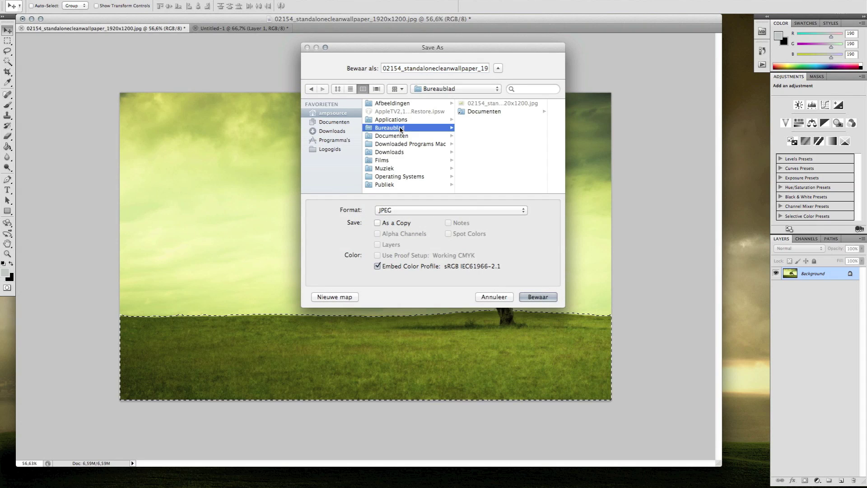
{"action": "left_click", "coordinate": [431, 72]}
{"action": "type", "text": "la"}
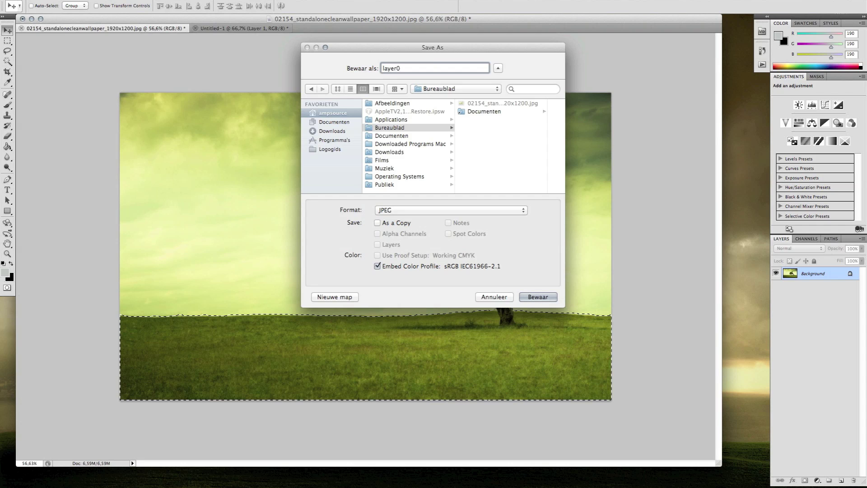
{"action": "type", "text": "yer0"}
{"action": "key", "text": "Return"}
{"action": "key", "text": "Return"}
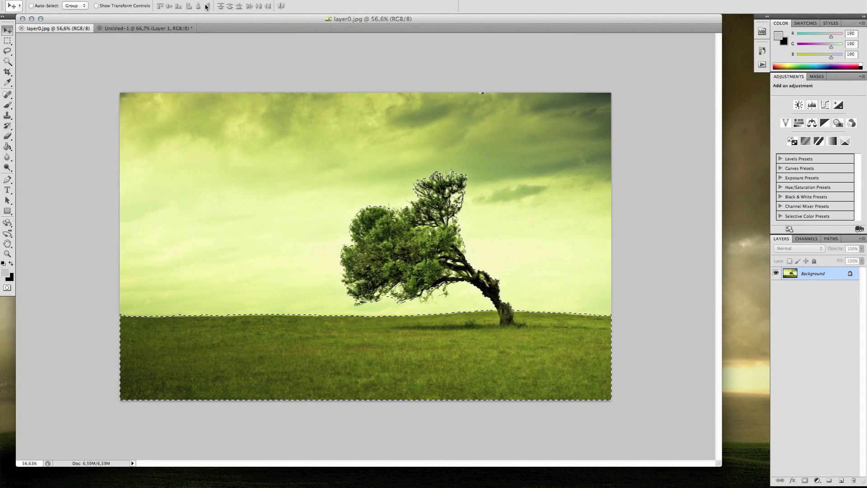
Save the Untitled-1 cutout to the desktop as layer1.png without interlacing, then quit Photoshop.
{"action": "left_click", "coordinate": [135, 28]}
{"action": "left_click", "coordinate": [68, 1]}
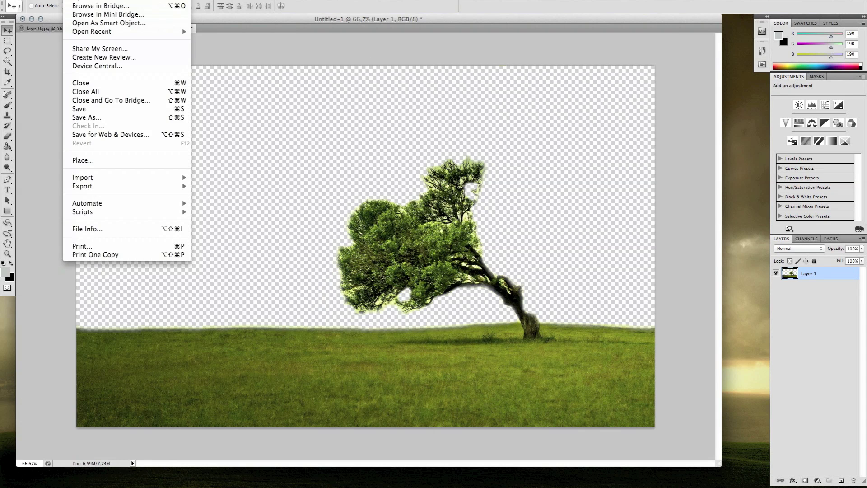
{"action": "left_click", "coordinate": [99, 114]}
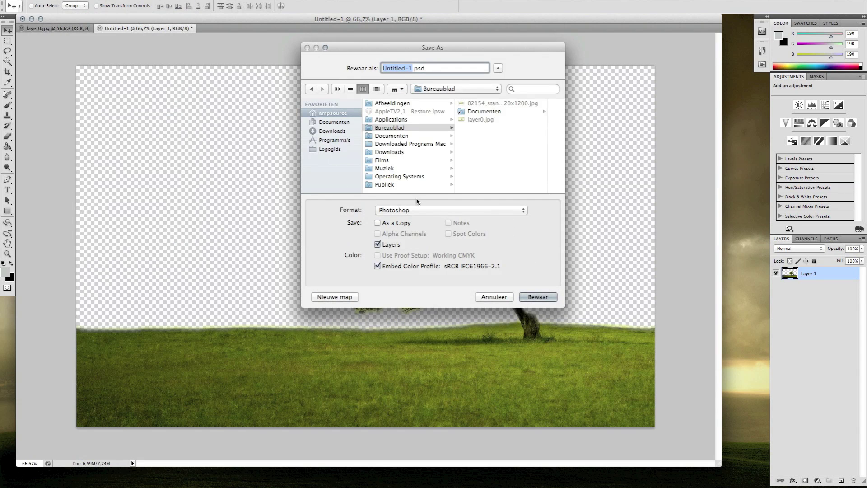
{"action": "left_click", "coordinate": [432, 210]}
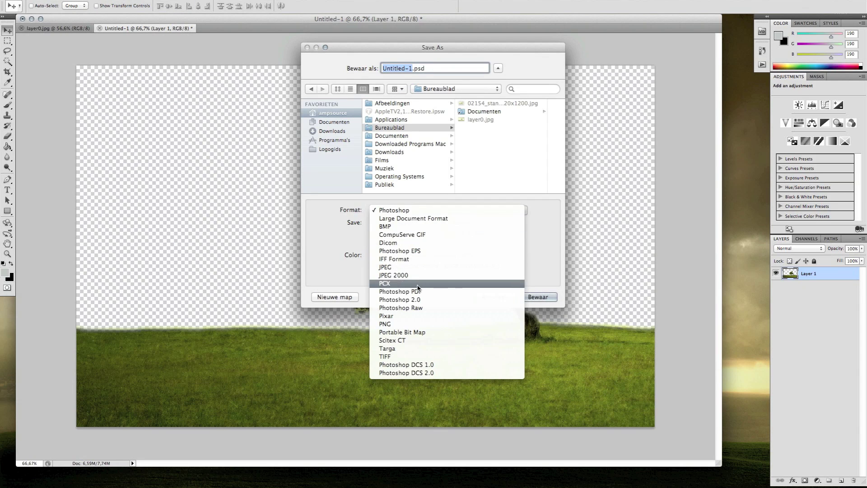
{"action": "left_click", "coordinate": [409, 323]}
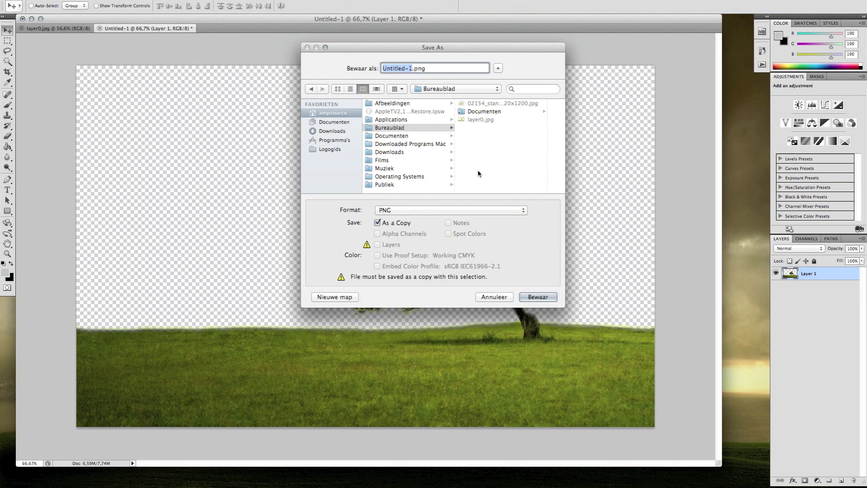
{"action": "type", "text": "layer1"}
{"action": "key", "text": "Return"}
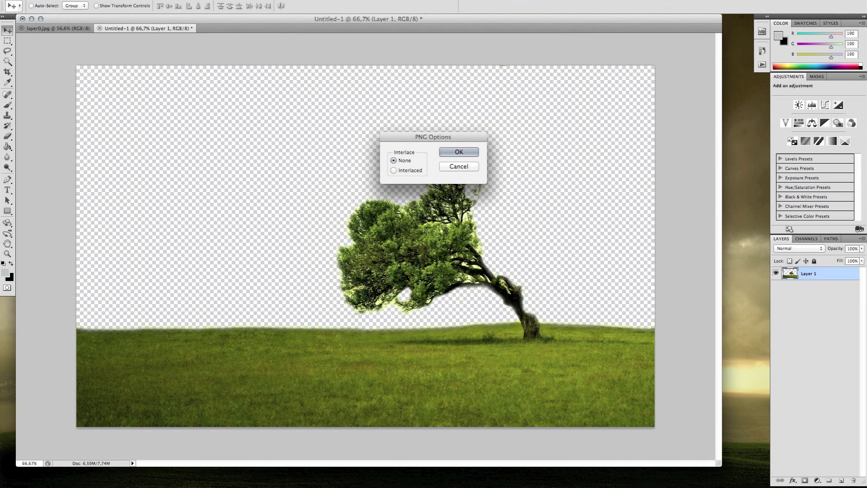
{"action": "key", "text": "Return"}
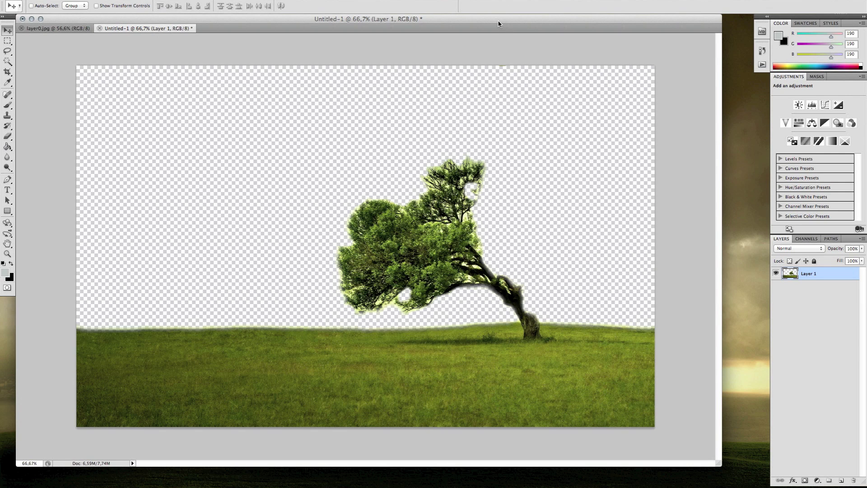
{"action": "key", "text": "super+q"}
Quit Photoshop without saving and turn off the old GeekTool clock and date overlay.
{"action": "left_click", "coordinate": [411, 145]}
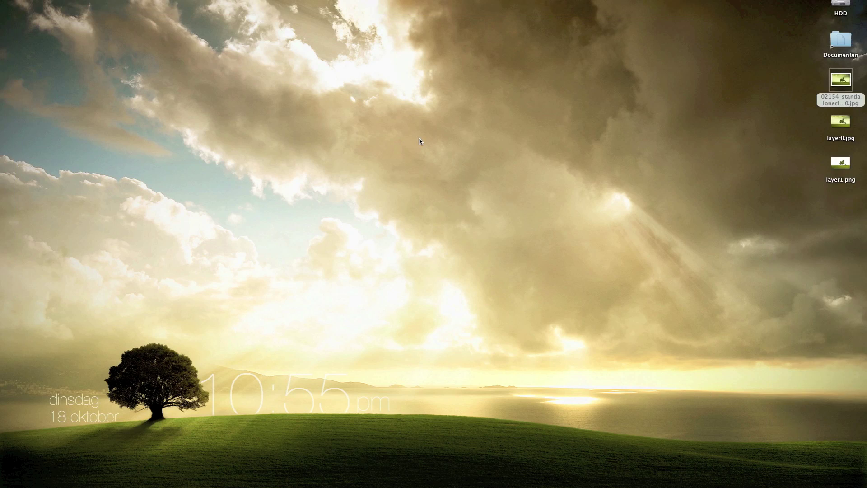
{"action": "left_click", "coordinate": [754, 2]}
{"action": "left_click", "coordinate": [753, 3]}
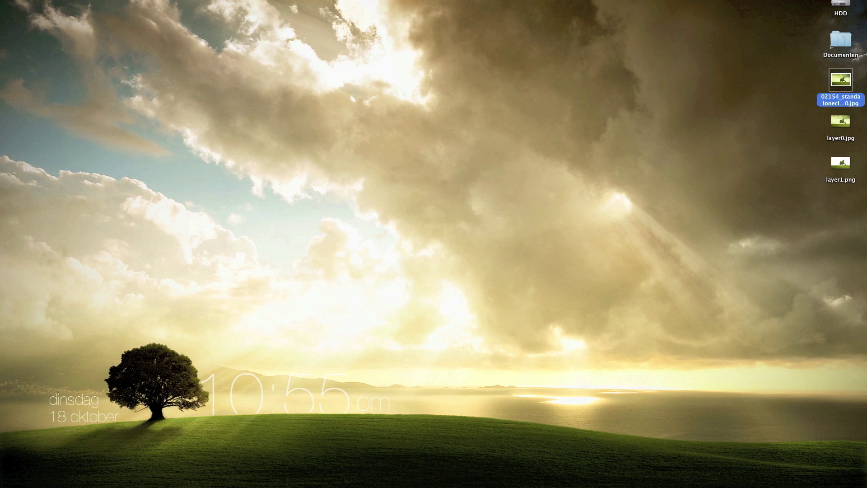
{"action": "left_click", "coordinate": [754, 2]}
{"action": "left_click", "coordinate": [759, 48]}
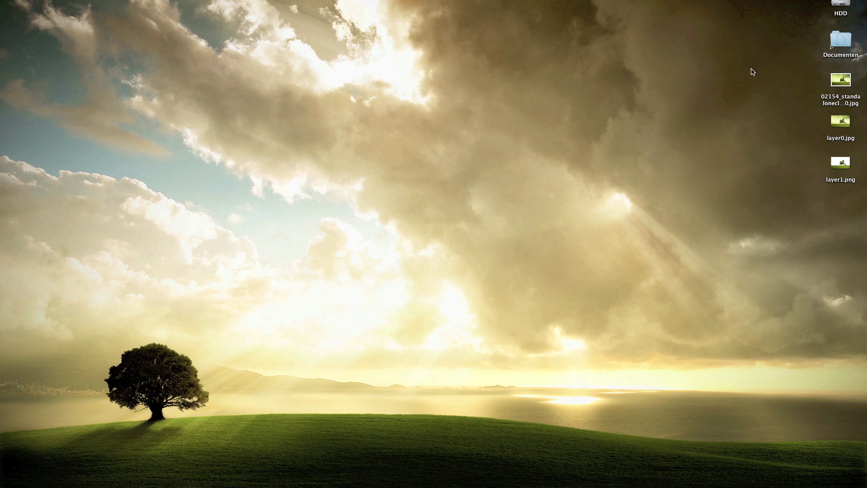
Move the original tree wallpaper JPG to the Trash.
{"action": "left_click", "coordinate": [847, 82]}
{"action": "right_click", "coordinate": [836, 79]}
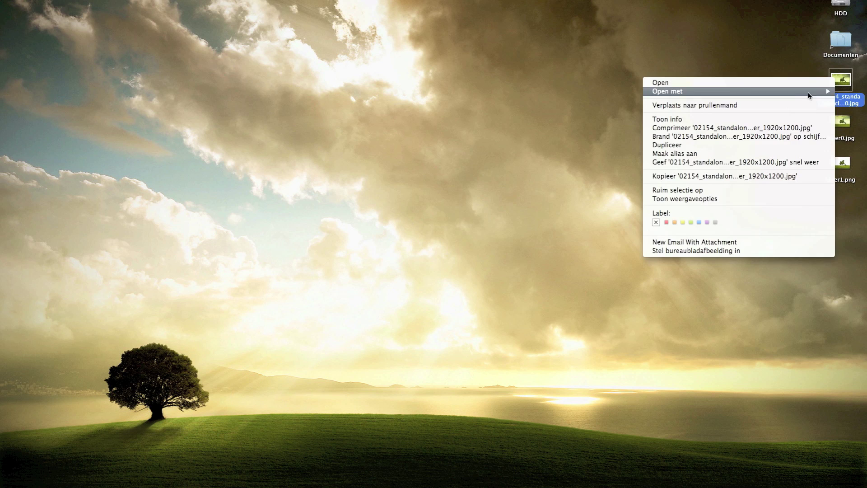
{"action": "left_click", "coordinate": [803, 107]}
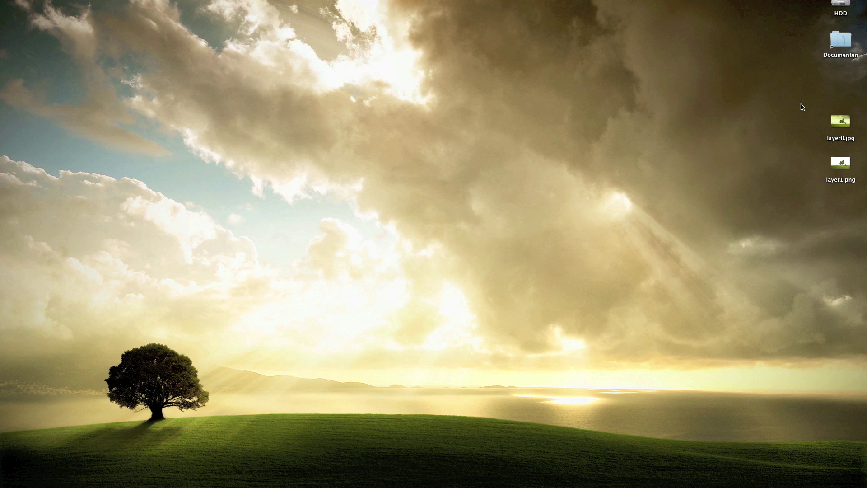
Set layer0.jpg as the desktop picture with Stel bureaubladafbeelding in.
{"action": "left_click", "coordinate": [843, 125]}
{"action": "right_click", "coordinate": [841, 125]}
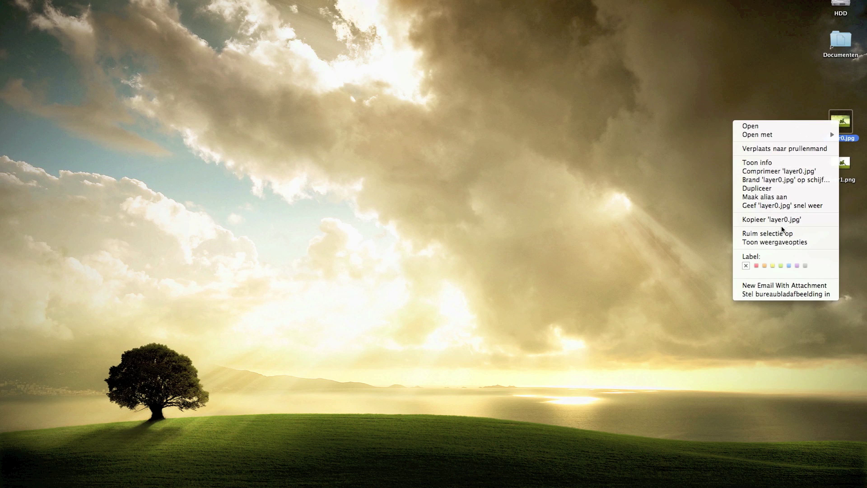
{"action": "left_click", "coordinate": [756, 294]}
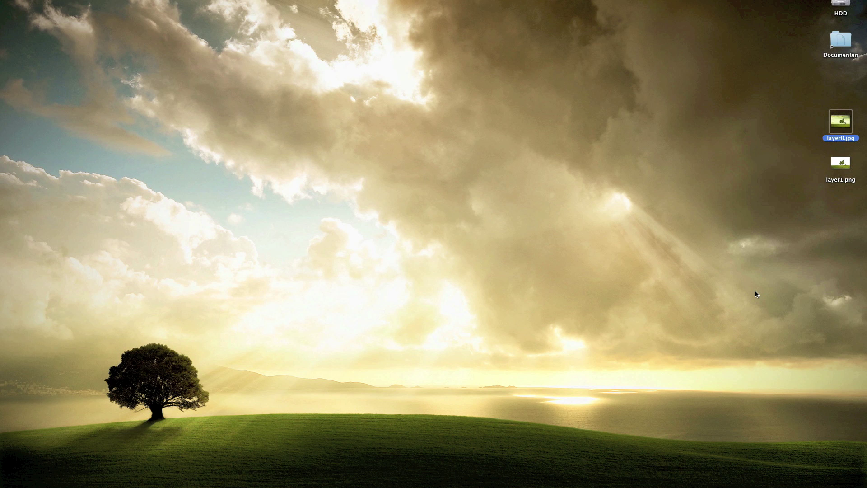
{"action": "left_click", "coordinate": [675, 262]}
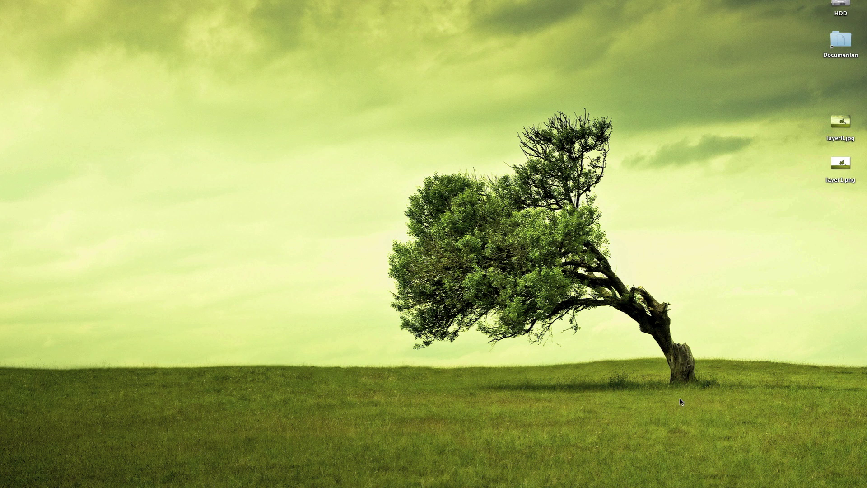
Launch GeekTool, add a DateTime Layer group, and place a new Shell geeklet on the desktop.
{"action": "left_click", "coordinate": [680, 483]}
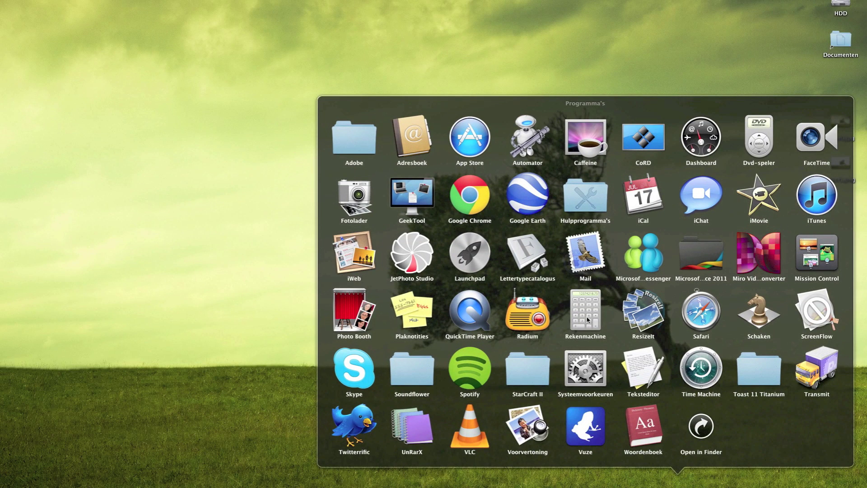
{"action": "left_click", "coordinate": [407, 204]}
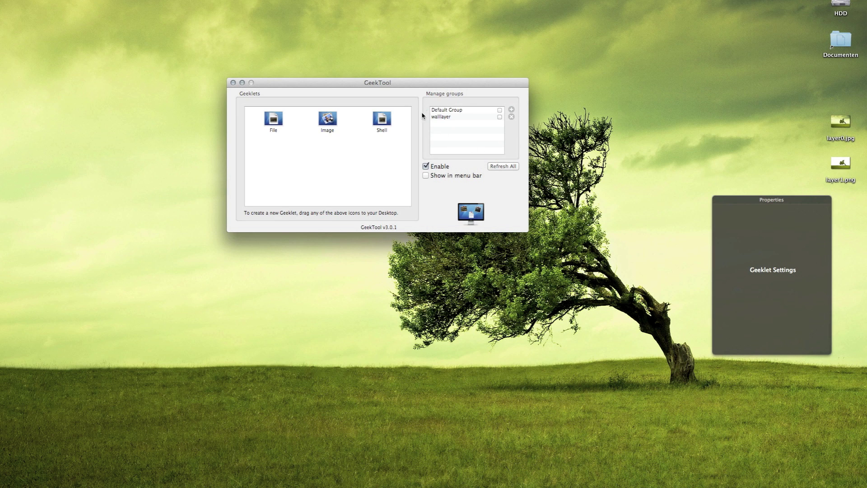
{"action": "left_click", "coordinate": [511, 110]}
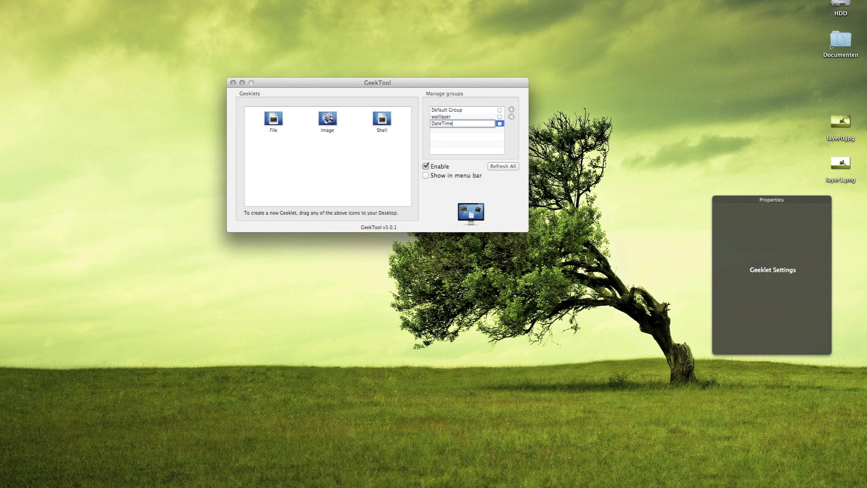
{"action": "key", "text": "Return"}
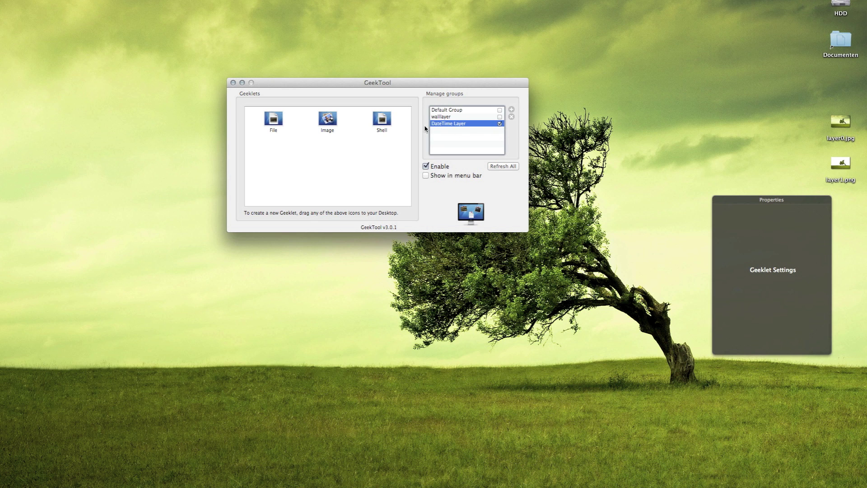
{"action": "left_click_drag", "start_coordinate": [385, 123], "coordinate": [470, 306]}
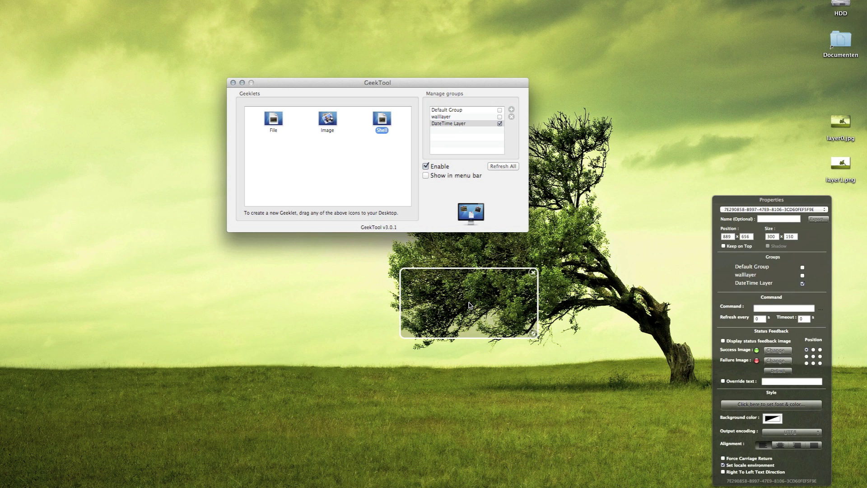
Give the Shell geeklet the command date +"%I:%M" so it shows 11:03, then move it lower left.
{"action": "left_click", "coordinate": [636, 482]}
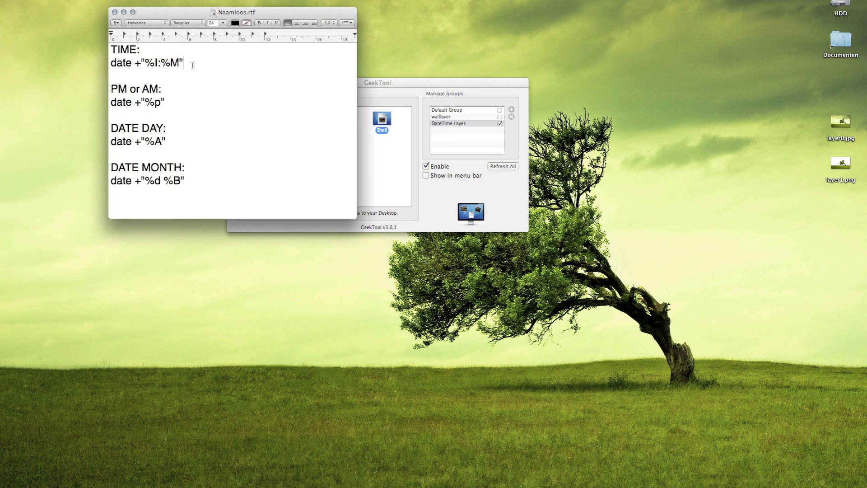
{"action": "left_click_drag", "start_coordinate": [193, 66], "coordinate": [110, 64]}
{"action": "key", "text": "super+c"}
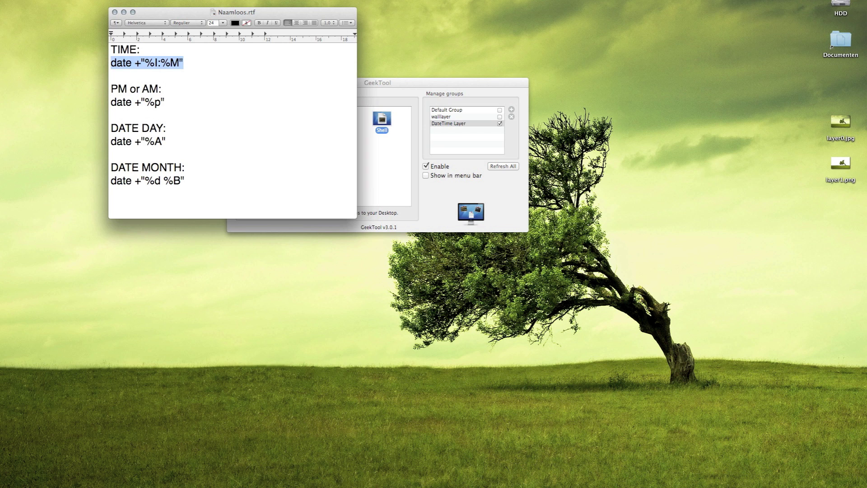
{"action": "left_click", "coordinate": [431, 197]}
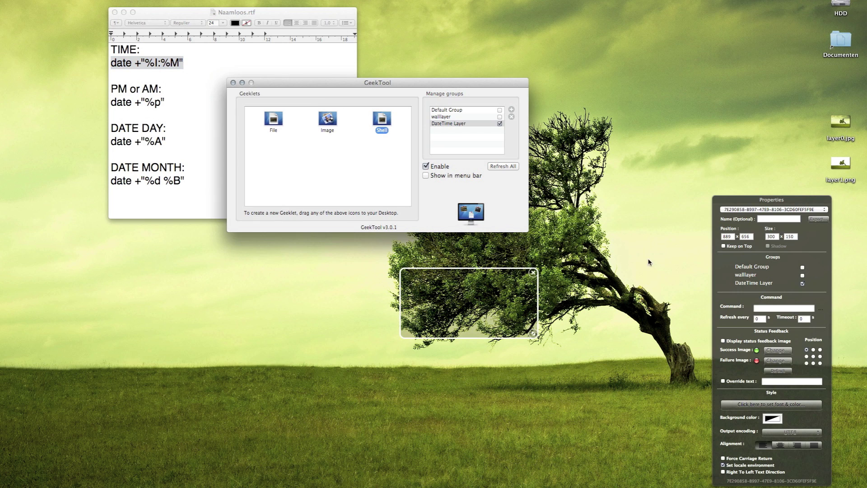
{"action": "left_click", "coordinate": [766, 309]}
{"action": "key", "text": "super+v"}
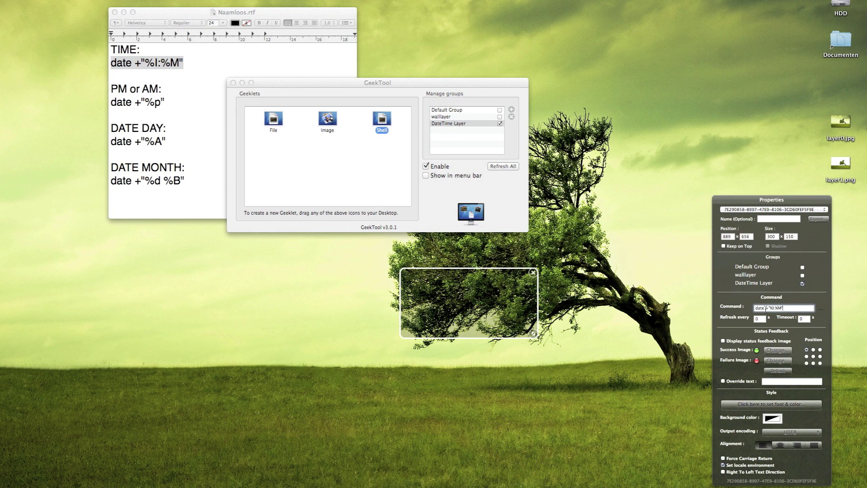
{"action": "left_click", "coordinate": [606, 311]}
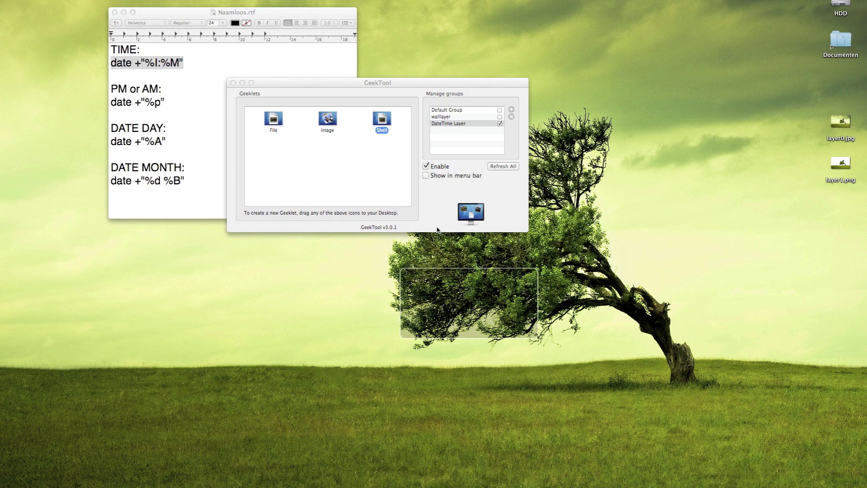
{"action": "left_click", "coordinate": [419, 293]}
{"action": "left_click_drag", "start_coordinate": [419, 294], "coordinate": [319, 336]}
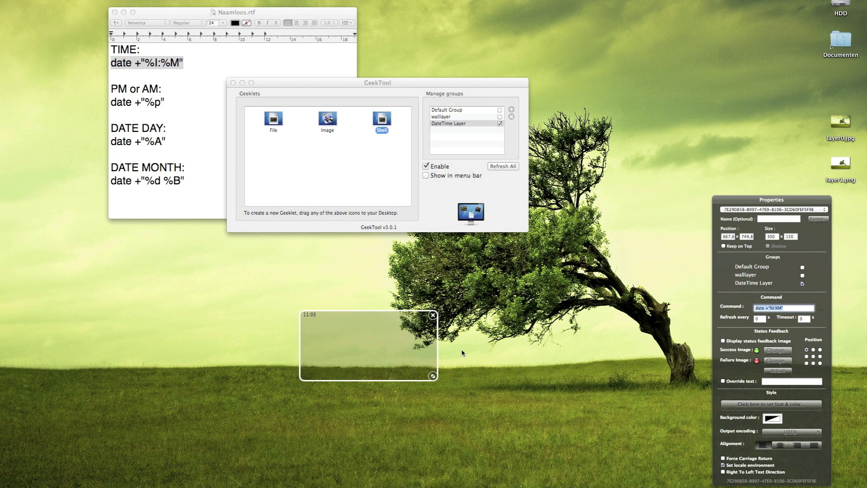
Enlarge the clock text to size 144 and widen the geeklet to fit.
{"action": "left_click", "coordinate": [788, 404]}
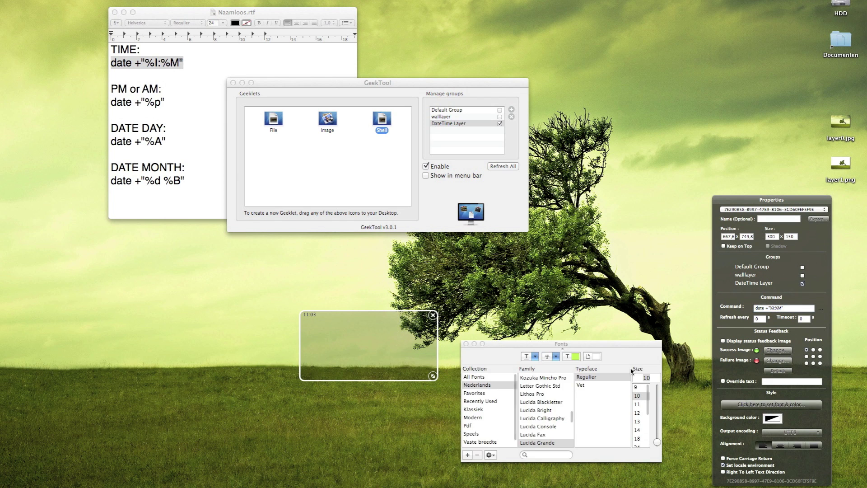
{"action": "scroll", "coordinate": [640, 448], "scroll_direction": "down", "scroll_amount": 1}
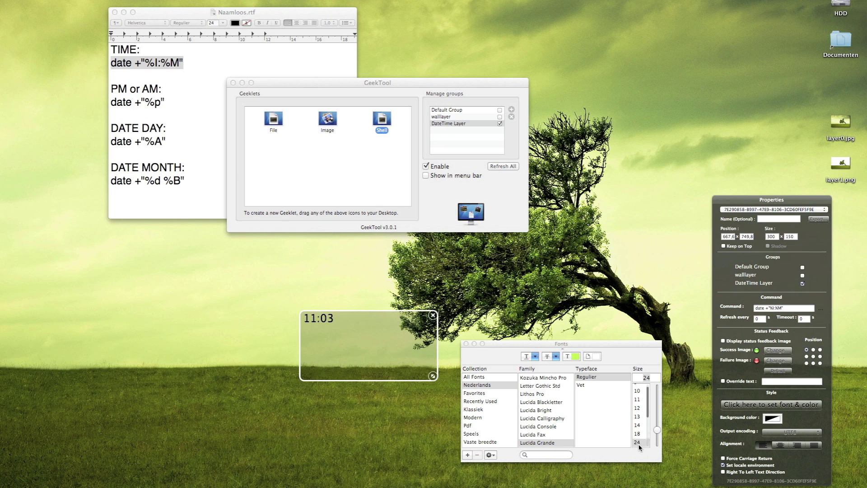
{"action": "left_click_drag", "start_coordinate": [657, 442], "coordinate": [657, 393]}
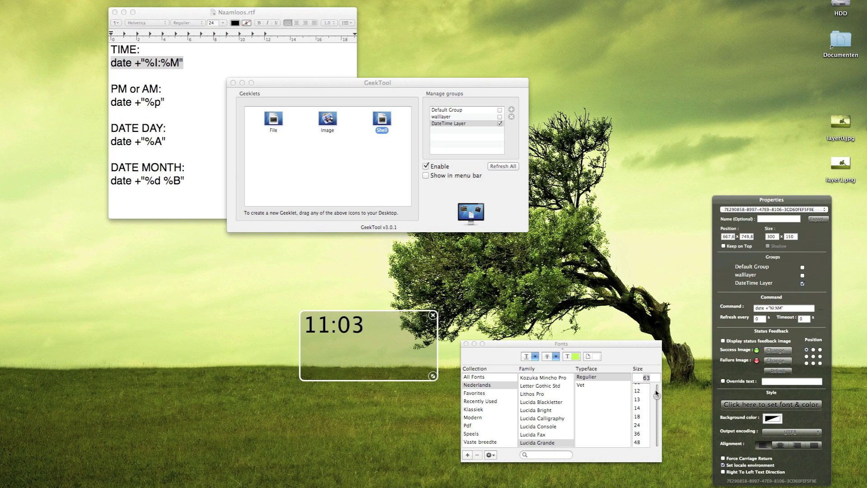
{"action": "scroll", "coordinate": [641, 422], "scroll_direction": "down", "scroll_amount": 3}
{"action": "left_click", "coordinate": [638, 425]}
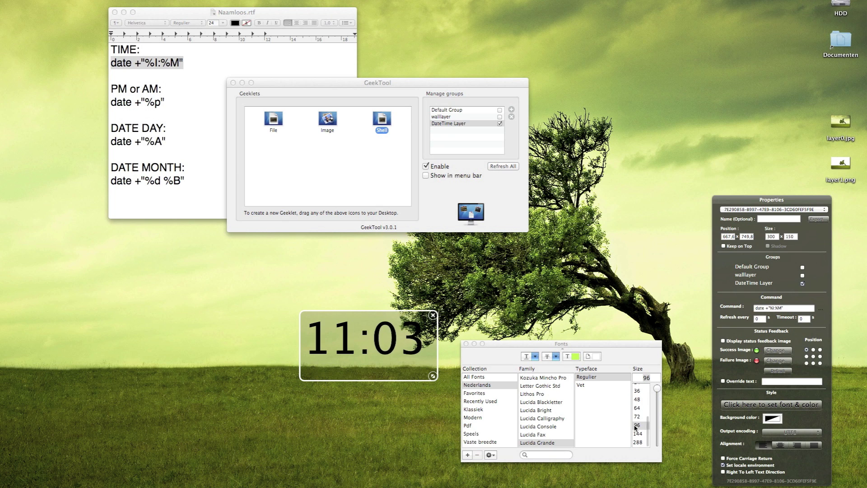
{"action": "left_click", "coordinate": [638, 434]}
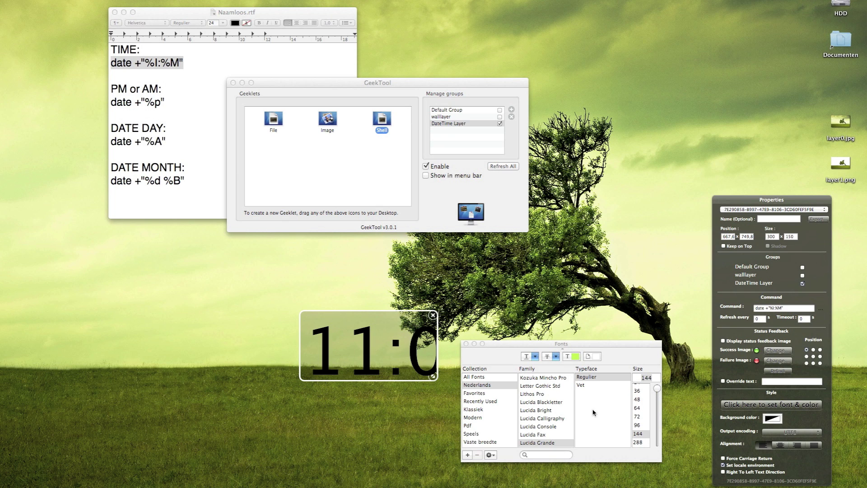
{"action": "left_click", "coordinate": [466, 344]}
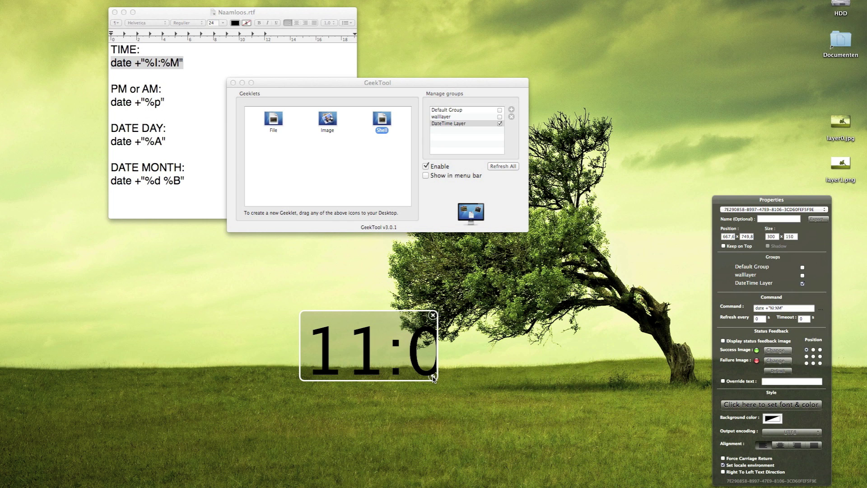
{"action": "left_click_drag", "start_coordinate": [433, 378], "coordinate": [491, 388]}
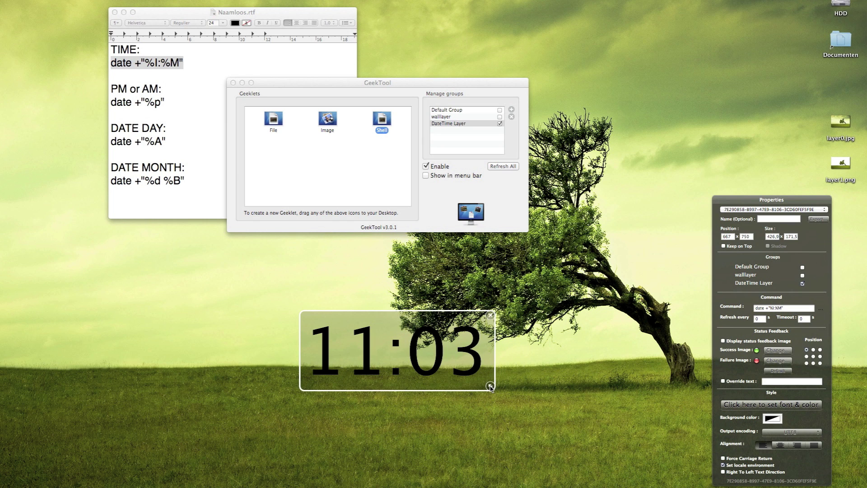
Switch the clock font to Calibri at size 175 and make the geeklet taller.
{"action": "left_click", "coordinate": [775, 405]}
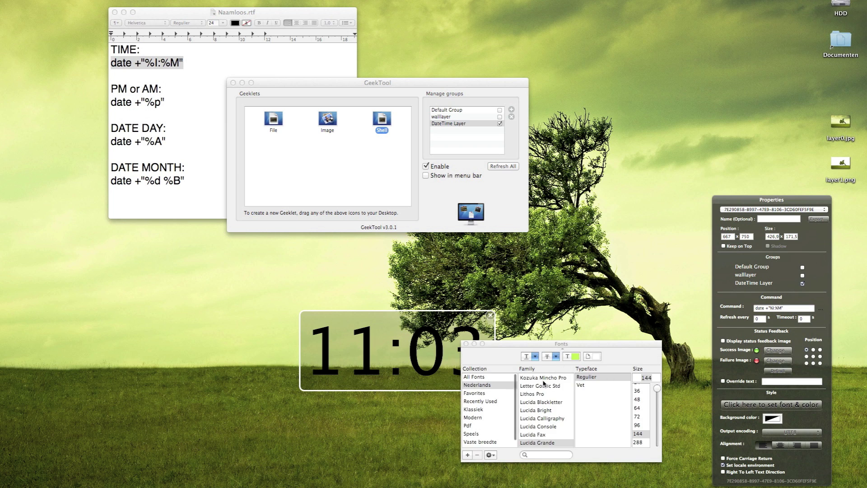
{"action": "scroll", "coordinate": [538, 396], "scroll_direction": "down", "scroll_amount": 3}
{"action": "scroll", "coordinate": [539, 396], "scroll_direction": "up", "scroll_amount": 5}
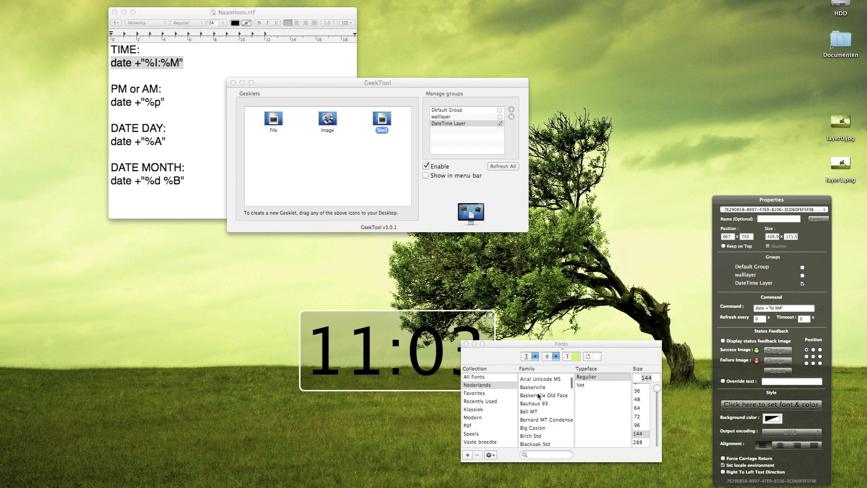
{"action": "left_click", "coordinate": [493, 377]}
{"action": "scroll", "coordinate": [536, 396], "scroll_direction": "down", "scroll_amount": 3}
{"action": "scroll", "coordinate": [537, 395], "scroll_direction": "up", "scroll_amount": 3}
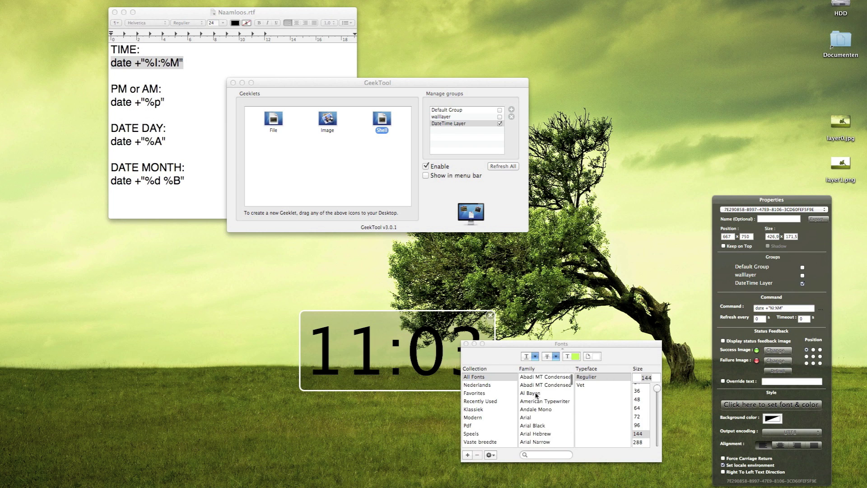
{"action": "scroll", "coordinate": [537, 396], "scroll_direction": "down", "scroll_amount": 3}
{"action": "left_click", "coordinate": [554, 412]}
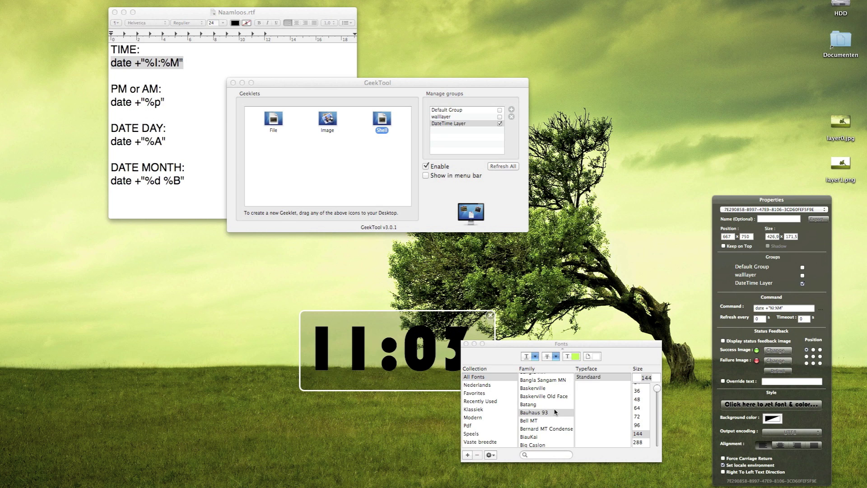
{"action": "scroll", "coordinate": [555, 412], "scroll_direction": "down", "scroll_amount": 5}
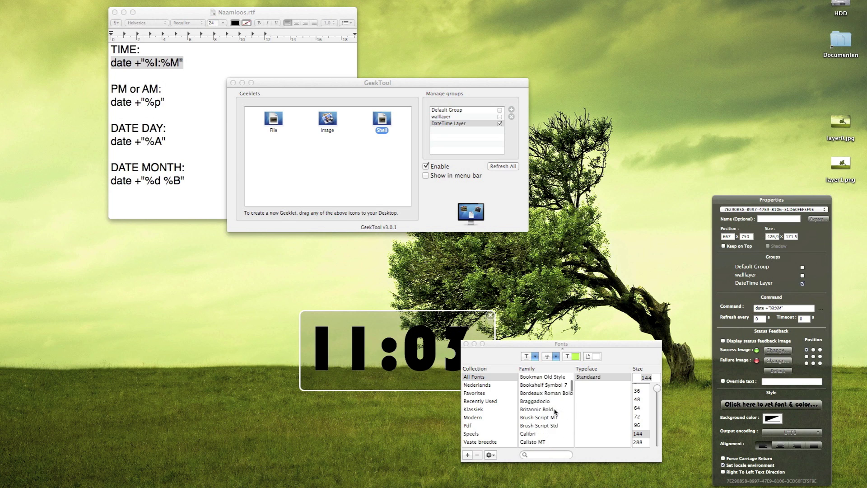
{"action": "left_click", "coordinate": [543, 393]}
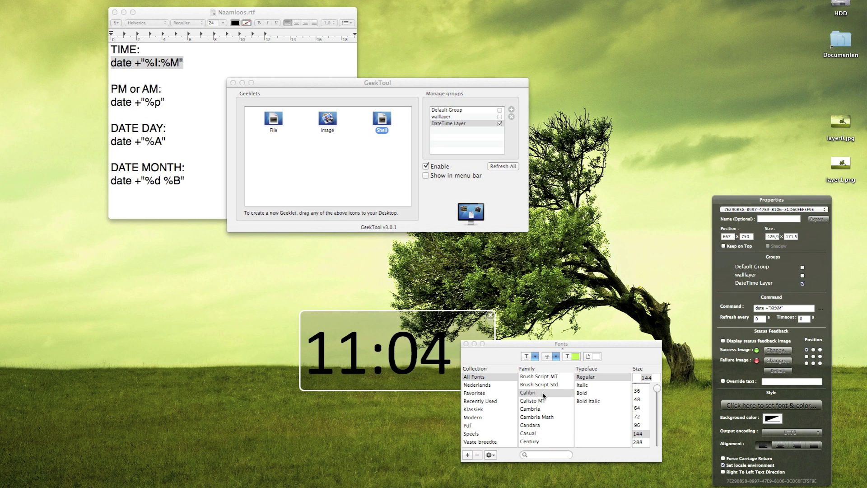
{"action": "left_click", "coordinate": [647, 377]}
{"action": "type", "text": "175"}
{"action": "key", "text": "Return"}
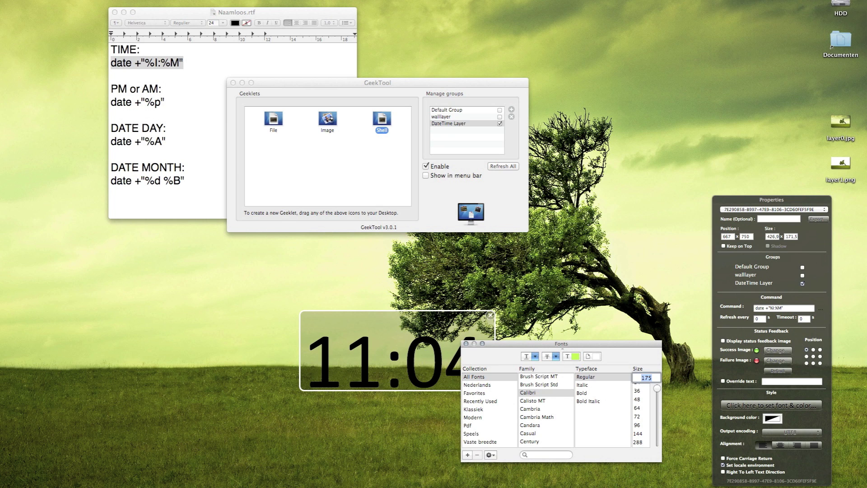
{"action": "left_click", "coordinate": [466, 343]}
{"action": "left_click_drag", "start_coordinate": [491, 387], "coordinate": [491, 403]}
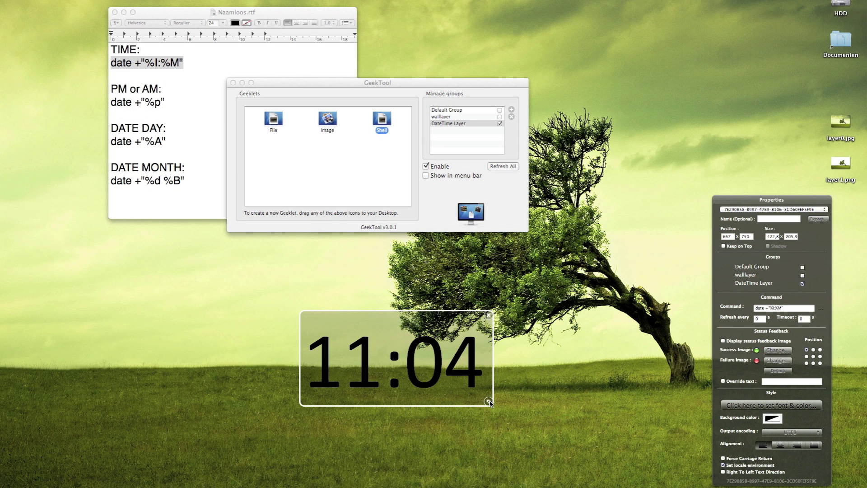
Move the clock geeklet to the right and push the properties panel aside.
{"action": "left_click_drag", "start_coordinate": [432, 378], "coordinate": [604, 359]}
{"action": "left_click_drag", "start_coordinate": [781, 203], "coordinate": [688, 1]}
{"action": "mouse_move", "coordinate": [570, 330]}
{"action": "left_mouse_down"}
{"action": "mouse_move", "coordinate": [766, 326]}
{"action": "mouse_move", "coordinate": [560, 330]}
{"action": "left_mouse_up"}
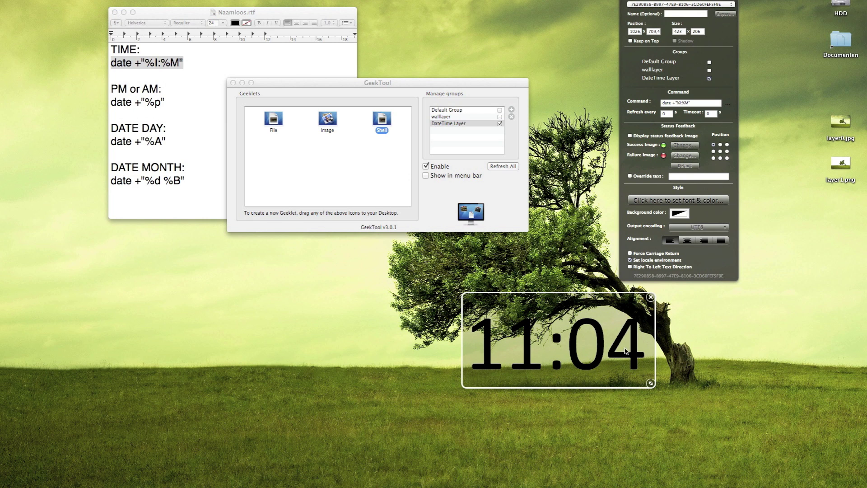
{"action": "left_click", "coordinate": [705, 357]}
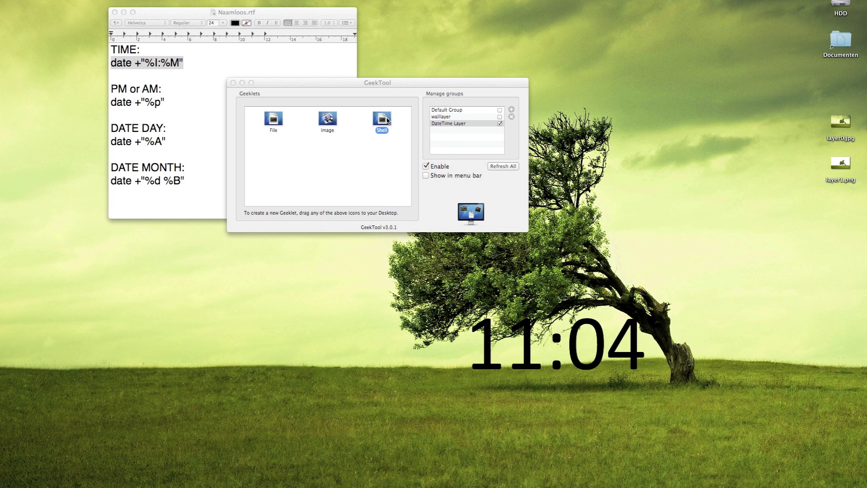
Add a Shell geeklet running date +"%p" so it shows pm.
{"action": "left_click_drag", "start_coordinate": [387, 120], "coordinate": [338, 348]}
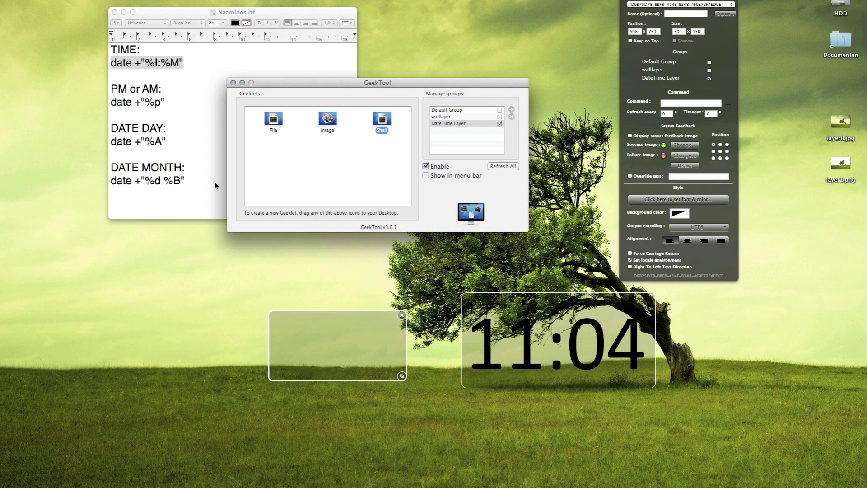
{"action": "left_click", "coordinate": [177, 102]}
{"action": "left_click", "coordinate": [164, 102]}
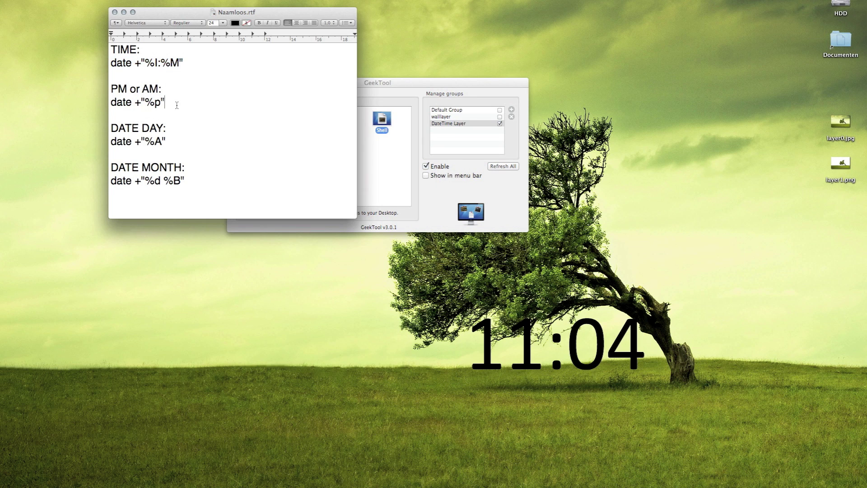
{"action": "key", "text": "super+shift+Left"}
{"action": "key", "text": "super+c"}
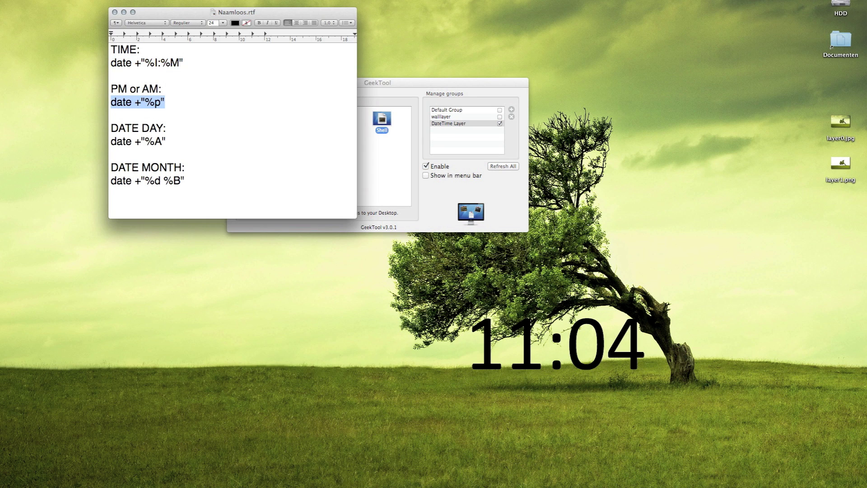
{"action": "left_click", "coordinate": [412, 206]}
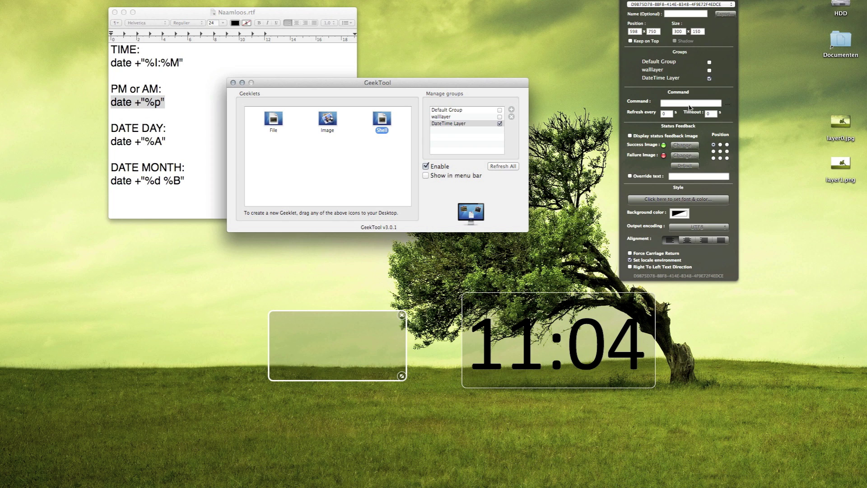
{"action": "left_click", "coordinate": [692, 103]}
{"action": "key", "text": "super+v"}
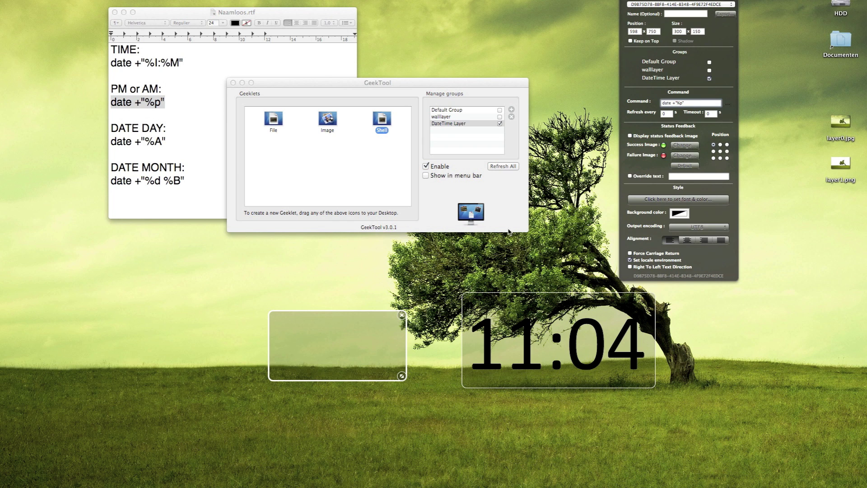
{"action": "left_click", "coordinate": [441, 270]}
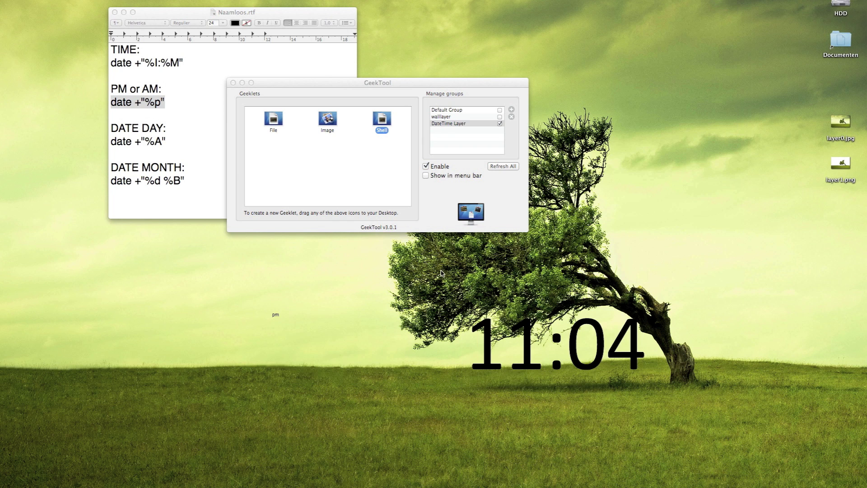
{"action": "left_click", "coordinate": [424, 214]}
Set the pm text to Calibri size 30, tuck it beside the clock, and add another Shell geeklet.
{"action": "left_click", "coordinate": [669, 202]}
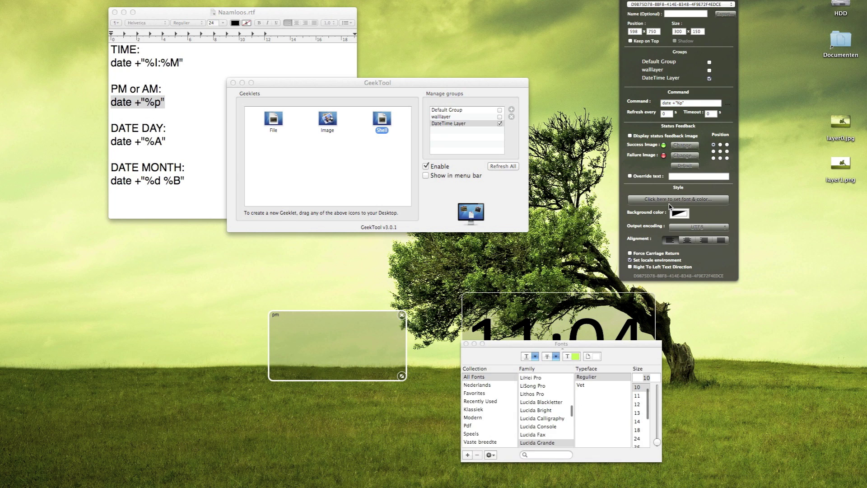
{"action": "scroll", "coordinate": [536, 425], "scroll_direction": "up", "scroll_amount": 3}
{"action": "scroll", "coordinate": [537, 422], "scroll_direction": "down", "scroll_amount": 6}
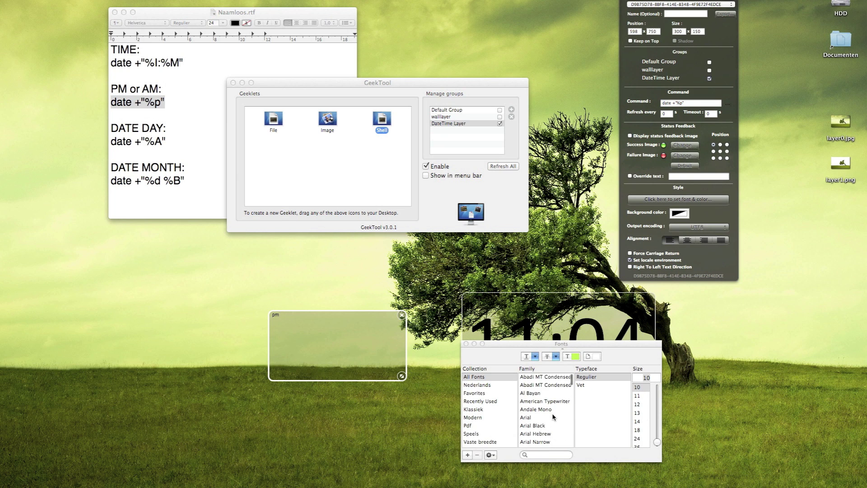
{"action": "scroll", "coordinate": [551, 416], "scroll_direction": "down", "scroll_amount": 2}
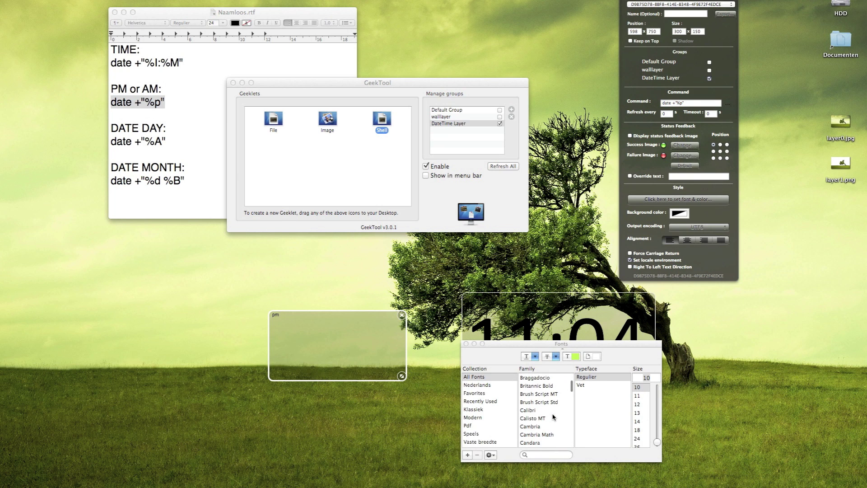
{"action": "left_click", "coordinate": [549, 410]}
{"action": "left_click_drag", "start_coordinate": [657, 442], "coordinate": [657, 390]}
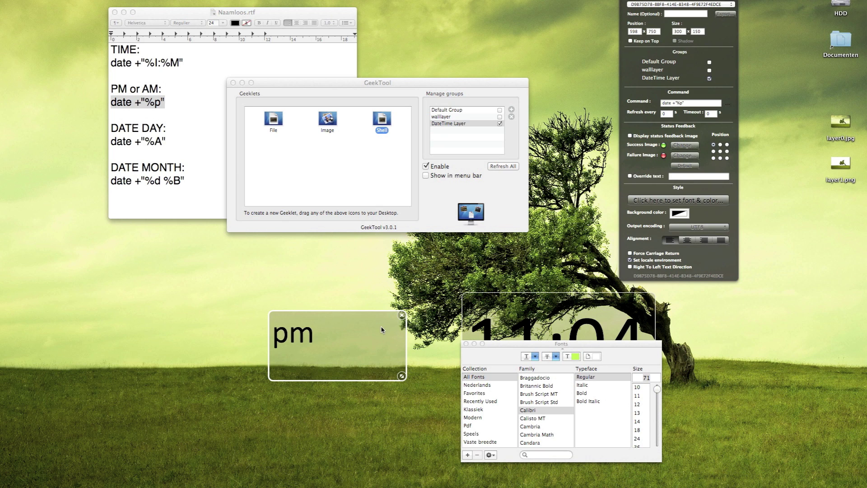
{"action": "left_click", "coordinate": [466, 344]}
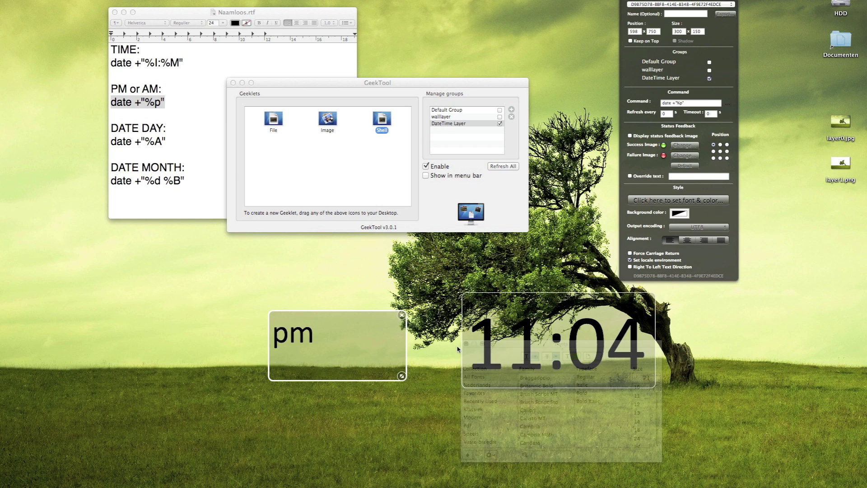
{"action": "left_click_drag", "start_coordinate": [402, 379], "coordinate": [455, 358]}
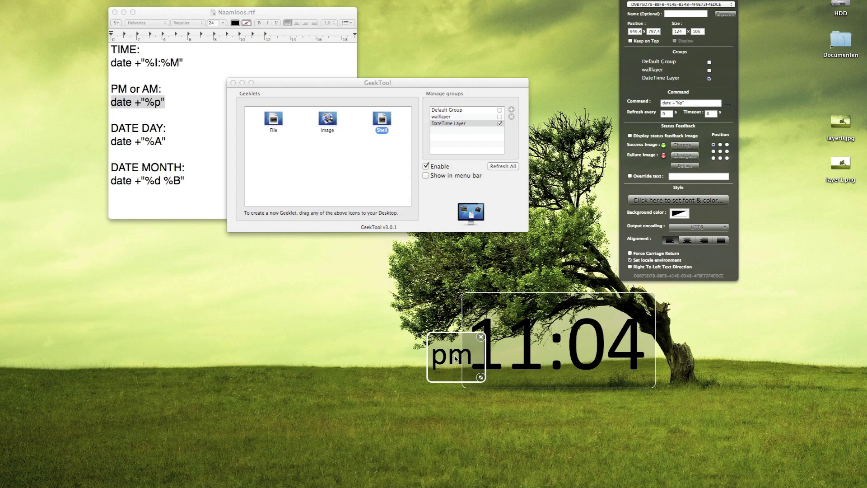
{"action": "left_click_drag", "start_coordinate": [455, 359], "coordinate": [454, 359]}
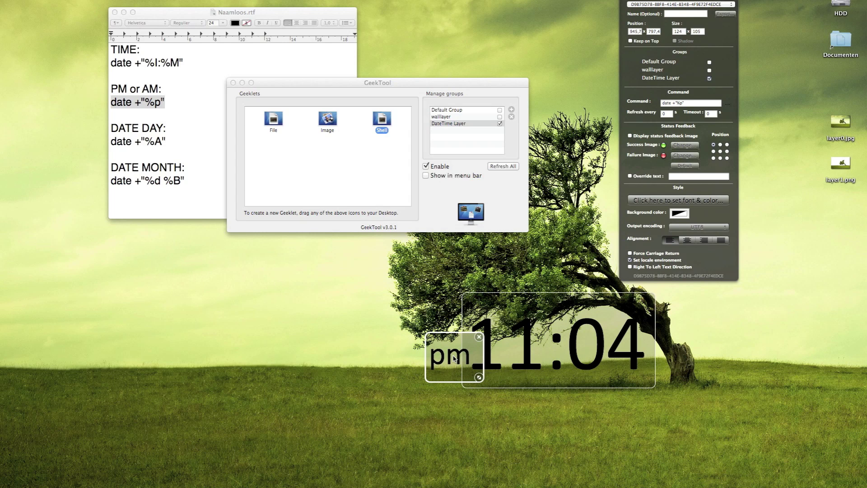
{"action": "left_click", "coordinate": [441, 396]}
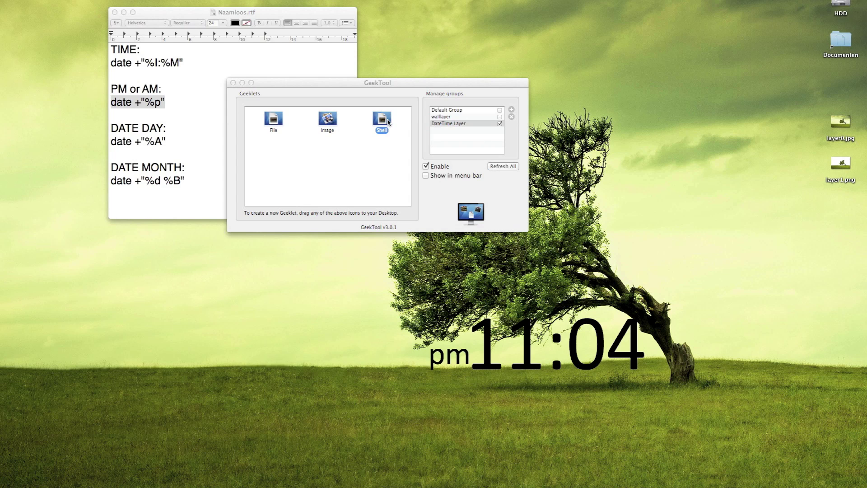
{"action": "left_click_drag", "start_coordinate": [387, 122], "coordinate": [293, 346]}
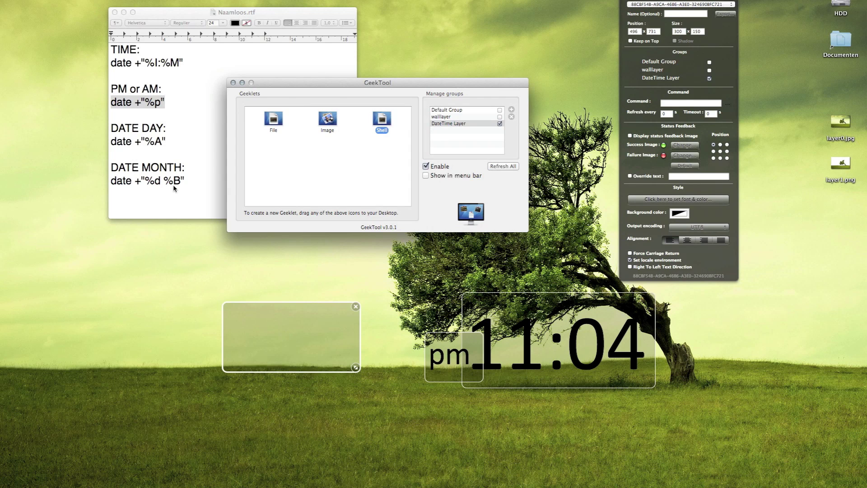
Give the new geeklet the command date +"%d %B" to show 18 oktober.
{"action": "left_click", "coordinate": [172, 142]}
{"action": "left_click_drag", "start_coordinate": [196, 182], "coordinate": [111, 181]}
{"action": "key", "text": "super+c"}
{"action": "left_click", "coordinate": [424, 213]}
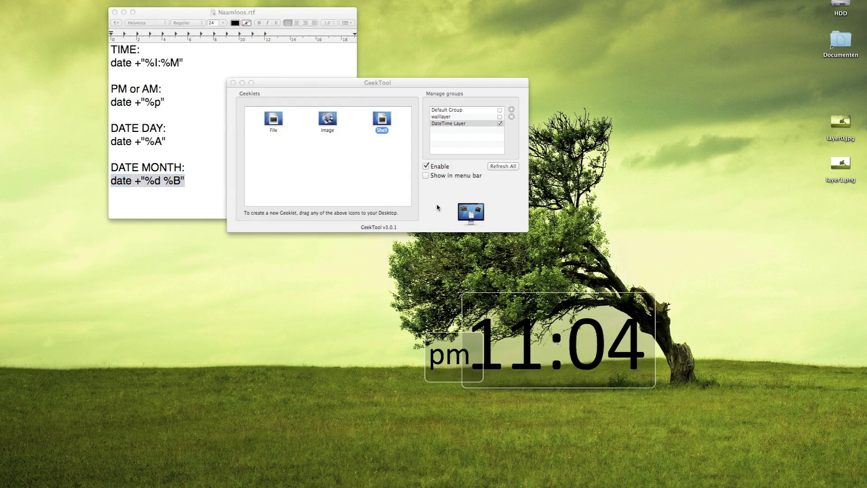
{"action": "left_click", "coordinate": [708, 103]}
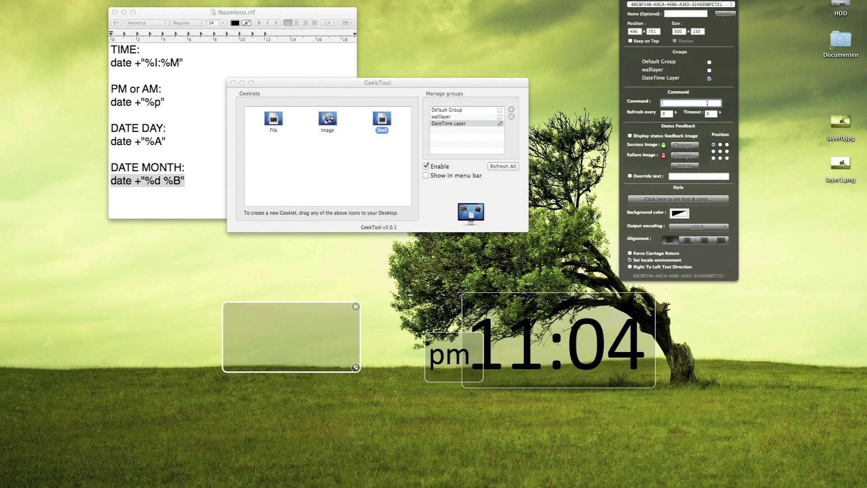
{"action": "key", "text": "super+v"}
Set the date text to Calibri size 49 and place it right of the clock.
{"action": "left_click", "coordinate": [692, 202]}
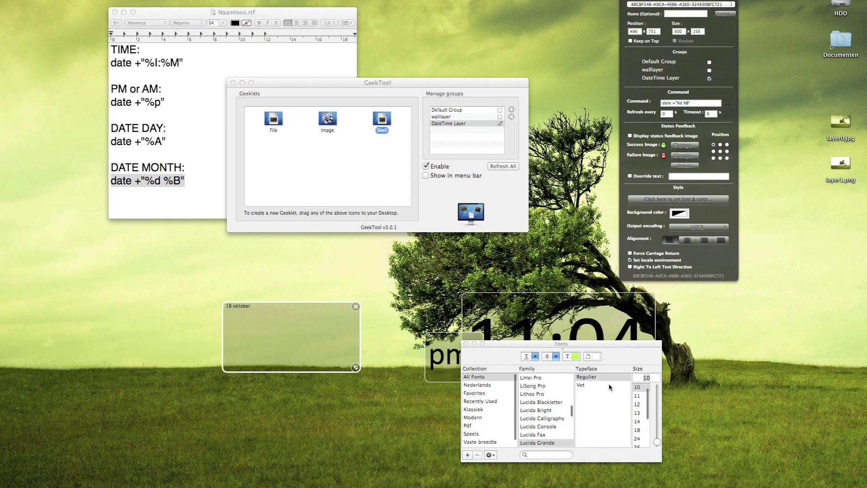
{"action": "left_click_drag", "start_coordinate": [657, 442], "coordinate": [657, 404]}
{"action": "scroll", "coordinate": [544, 406], "scroll_direction": "up", "scroll_amount": 5}
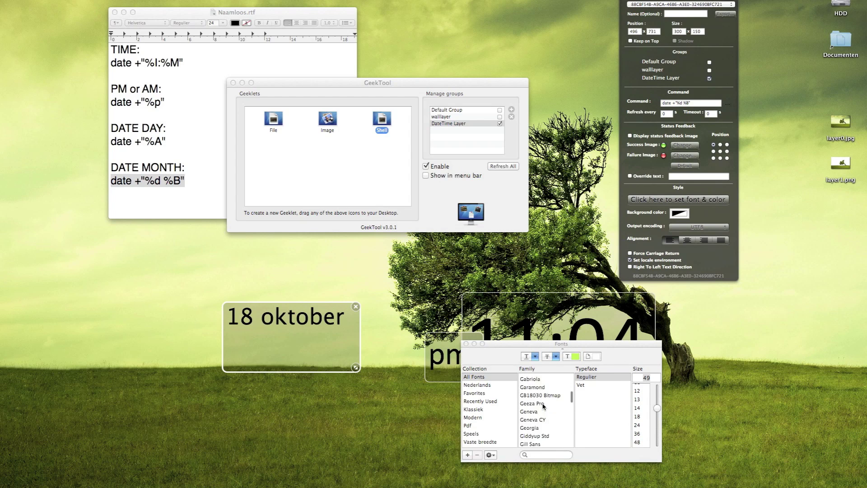
{"action": "scroll", "coordinate": [544, 405], "scroll_direction": "up", "scroll_amount": 5}
{"action": "scroll", "coordinate": [548, 411], "scroll_direction": "up", "scroll_amount": 2}
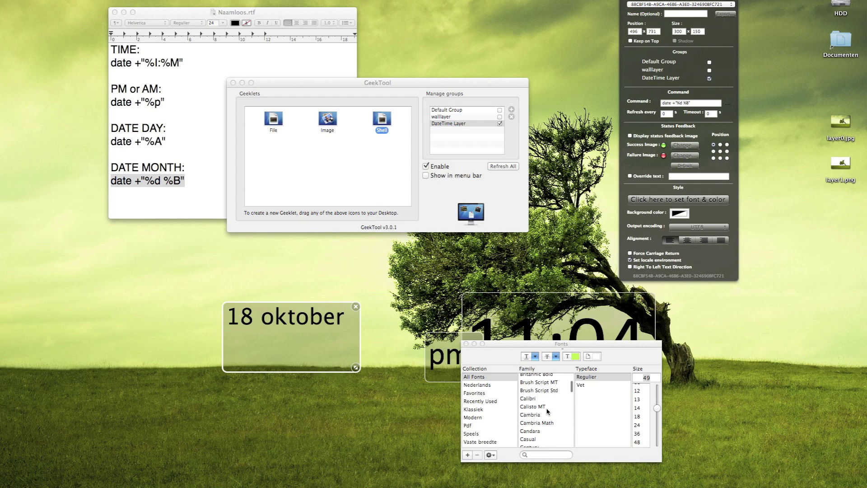
{"action": "left_click", "coordinate": [545, 399]}
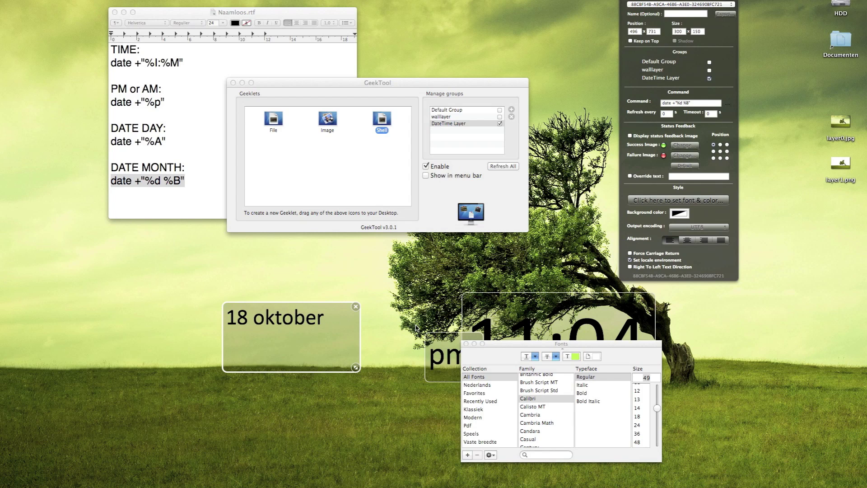
{"action": "left_click", "coordinate": [467, 344]}
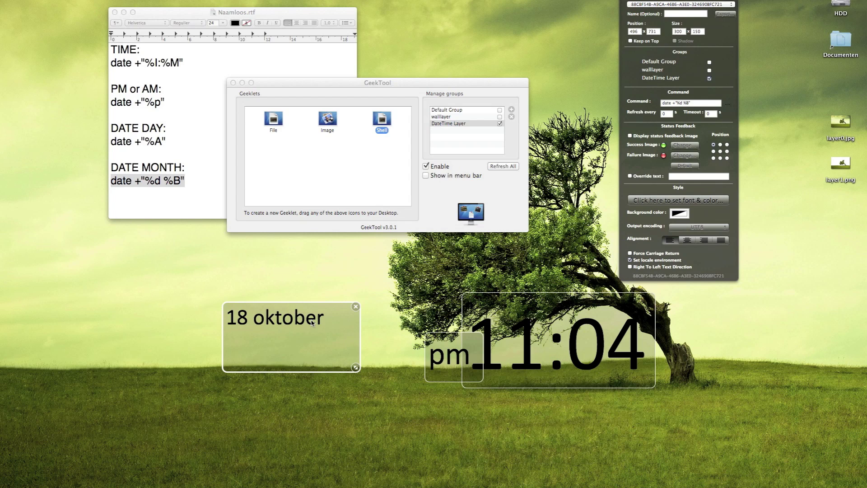
{"action": "left_click_drag", "start_coordinate": [312, 324], "coordinate": [777, 360]}
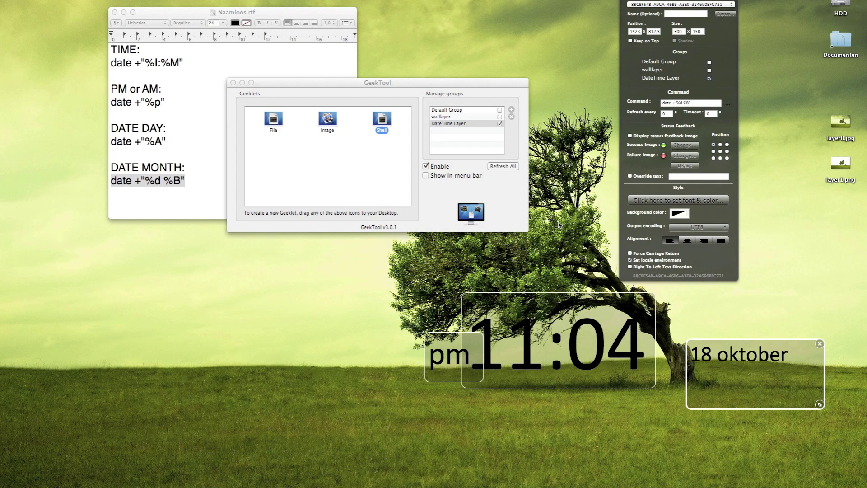
{"action": "left_click", "coordinate": [770, 319]}
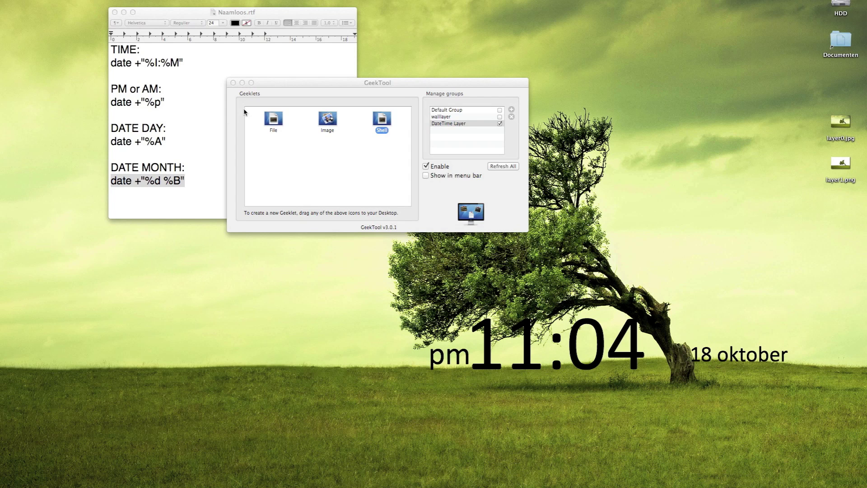
{"action": "left_click", "coordinate": [364, 83]}
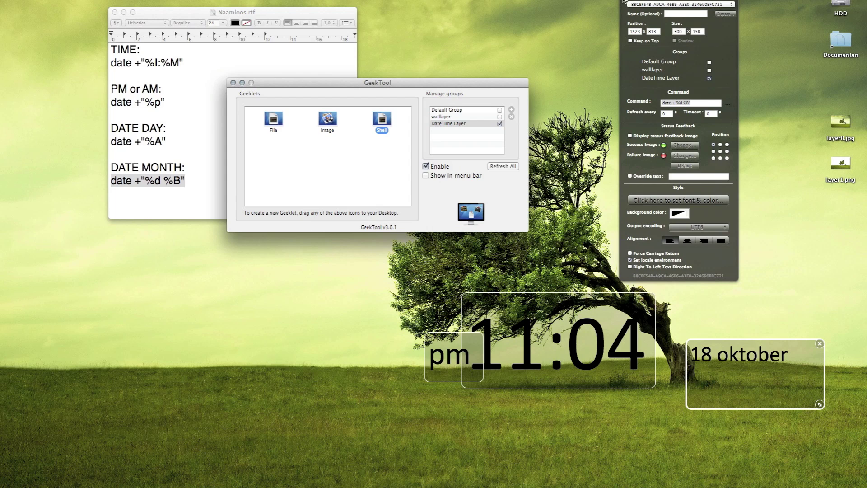
Create a new enabled group named Layer 1.
{"action": "left_click", "coordinate": [512, 110]}
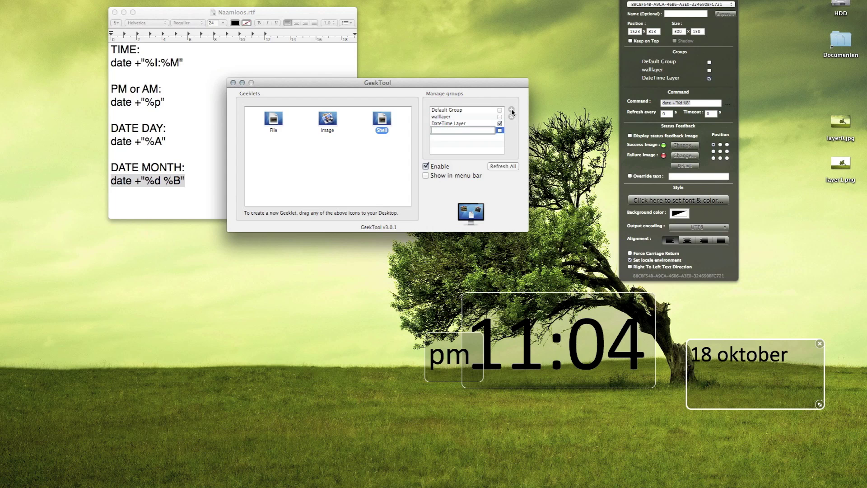
{"action": "type", "text": "Layer 1"}
{"action": "key", "text": "Return"}
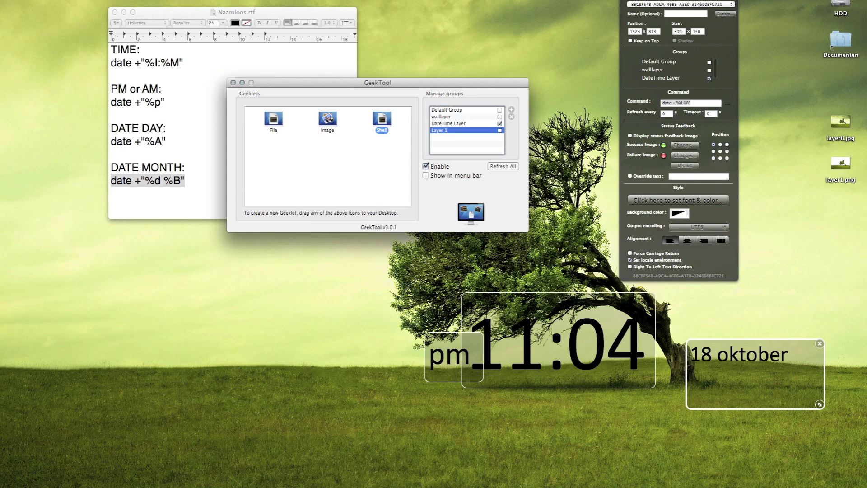
{"action": "left_click", "coordinate": [501, 130]}
Add an Image geeklet showing Bureaublad/layer1.png and move it left and up.
{"action": "left_click_drag", "start_coordinate": [327, 125], "coordinate": [269, 361]}
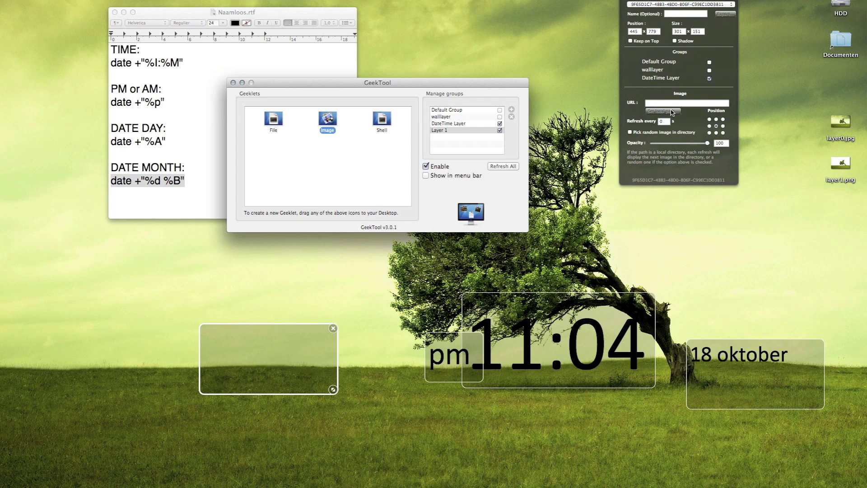
{"action": "left_click", "coordinate": [672, 112]}
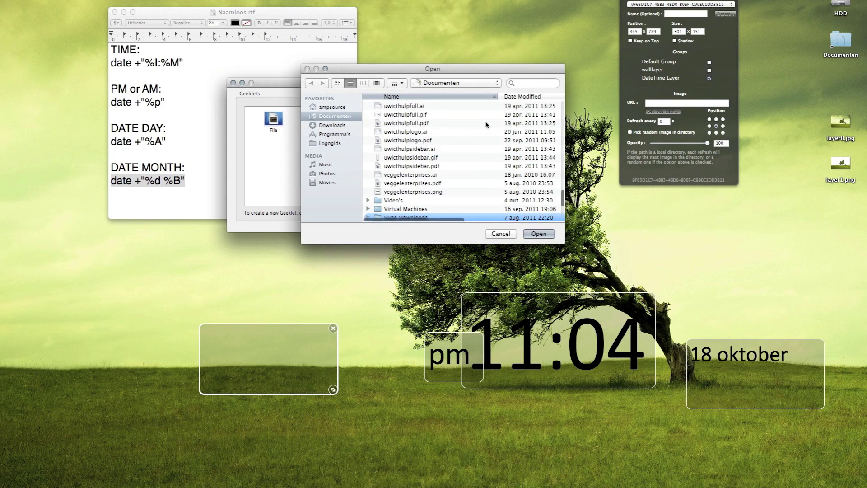
{"action": "left_click", "coordinate": [332, 107]}
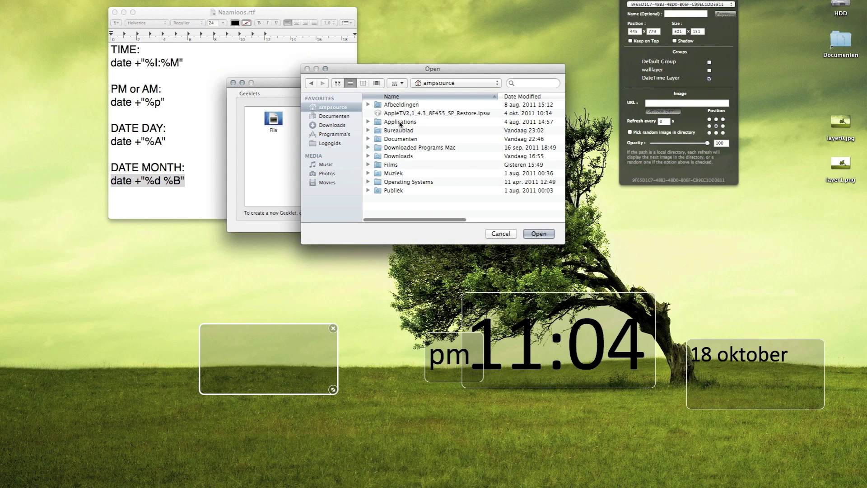
{"action": "double_click", "coordinate": [400, 131]}
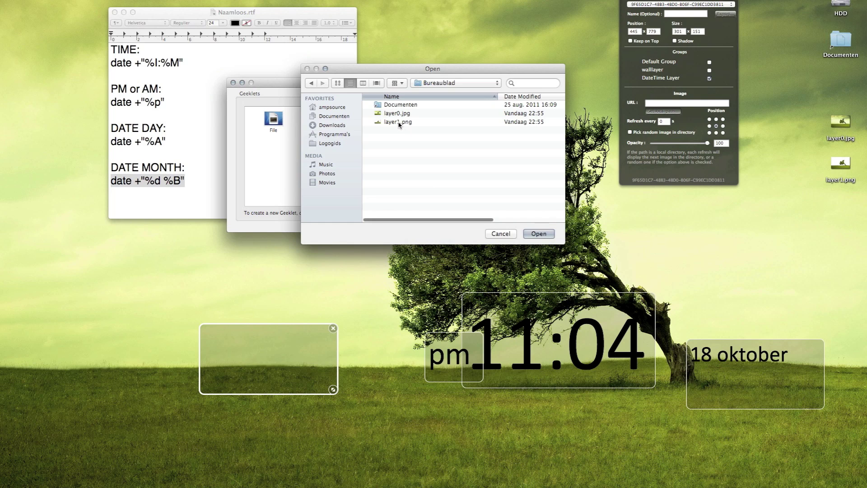
{"action": "left_click", "coordinate": [398, 123]}
{"action": "double_click", "coordinate": [399, 123]}
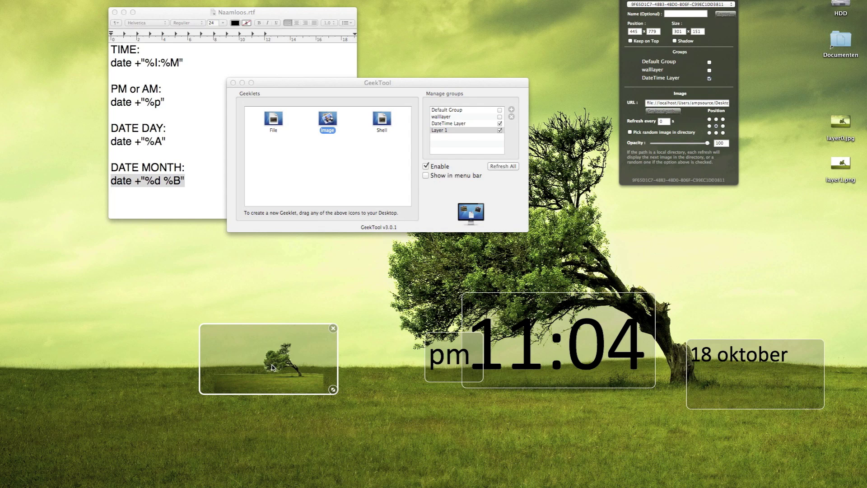
{"action": "left_click_drag", "start_coordinate": [273, 367], "coordinate": [158, 348]}
Resize the layer1.png image geeklet to 1920 × 1200.
{"action": "left_click_drag", "start_coordinate": [217, 370], "coordinate": [672, 450]}
{"action": "left_click_drag", "start_coordinate": [432, 406], "coordinate": [367, 329]}
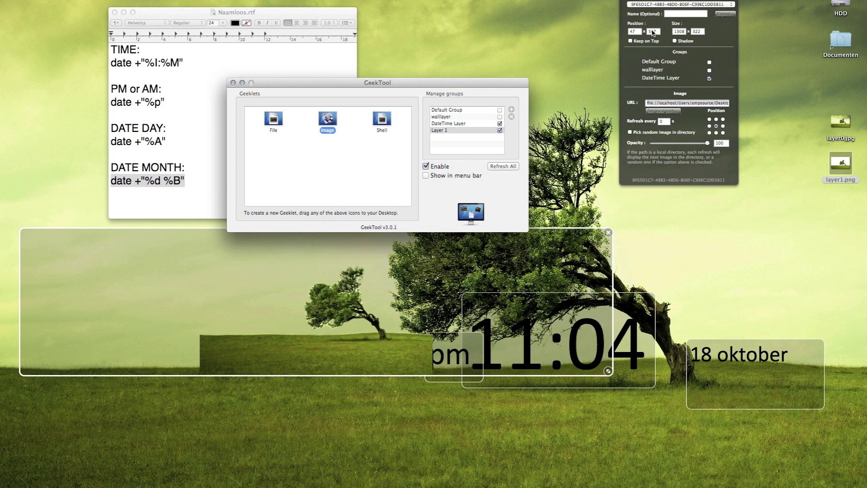
{"action": "left_click", "coordinate": [680, 31]}
{"action": "type", "text": "1920"}
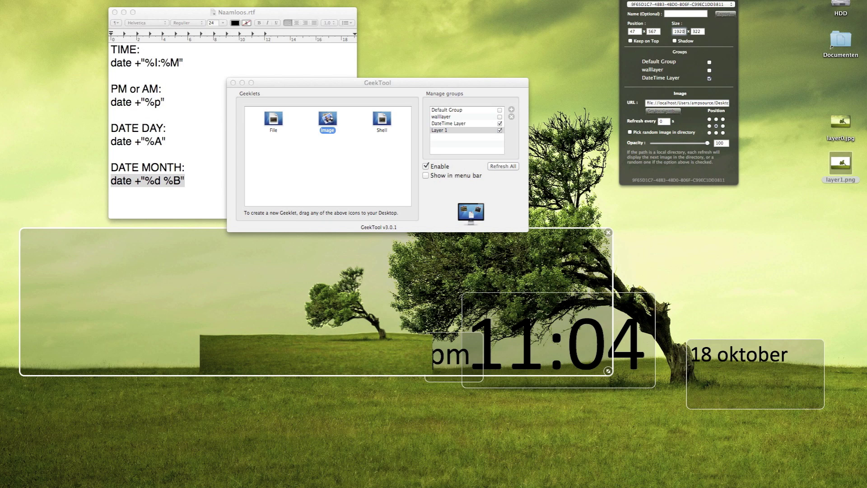
{"action": "key", "text": "Tab"}
{"action": "type", "text": "120"}
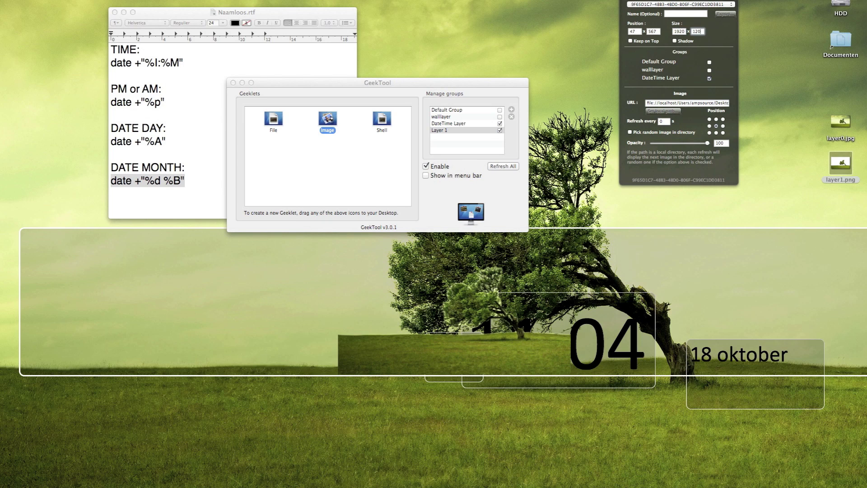
{"action": "type", "text": "0"}
{"action": "key", "text": "Return"}
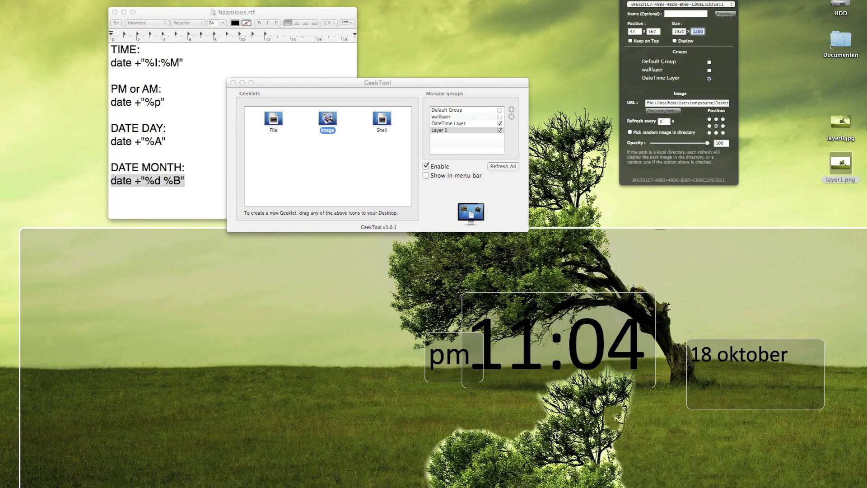
Position the image geeklet at 0, 0 so the tree covers the screen.
{"action": "left_click_drag", "start_coordinate": [555, 433], "coordinate": [535, 171]}
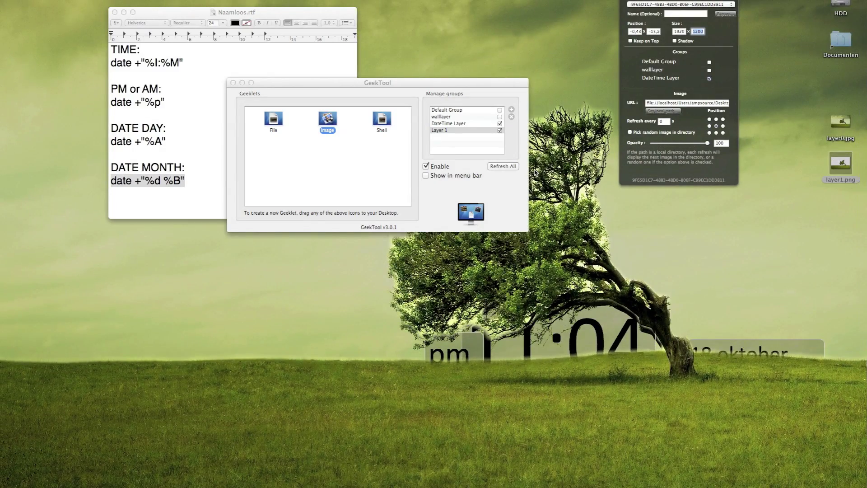
{"action": "left_click", "coordinate": [636, 31]}
{"action": "type", "text": "-0"}
{"action": "key", "text": "Return"}
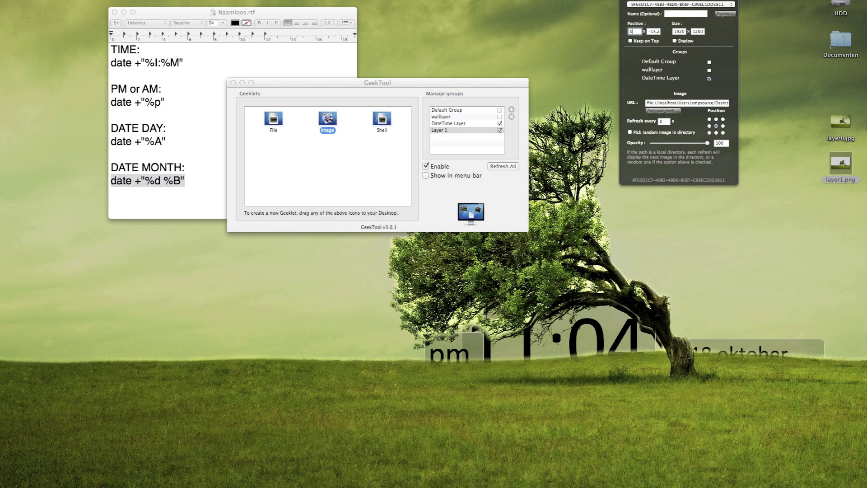
{"action": "key", "text": "Tab"}
{"action": "type", "text": "0"}
{"action": "key", "text": "Return"}
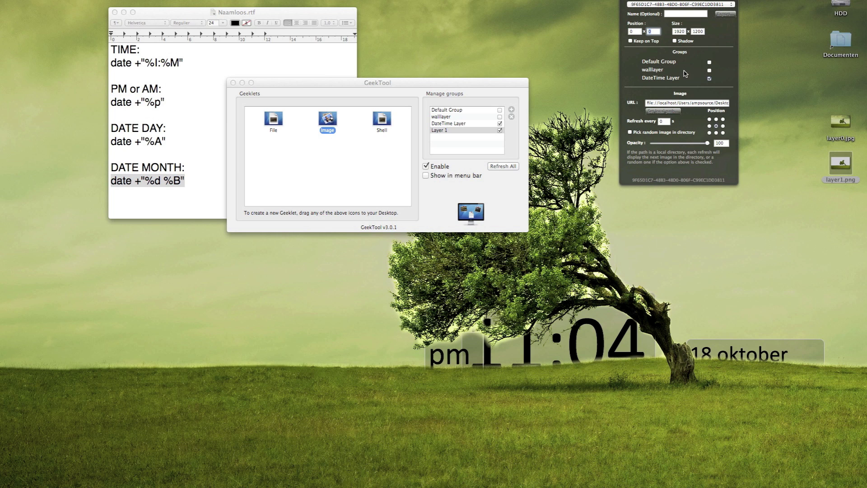
Hide the TextEdit and GeekTool windows to reveal 11:04 pm and 18 oktober behind the tree.
{"action": "left_click", "coordinate": [512, 145]}
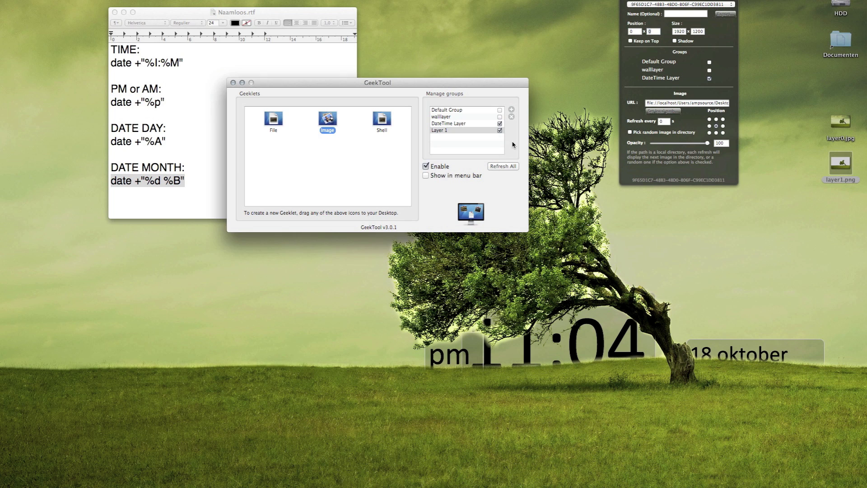
{"action": "left_click", "coordinate": [192, 158]}
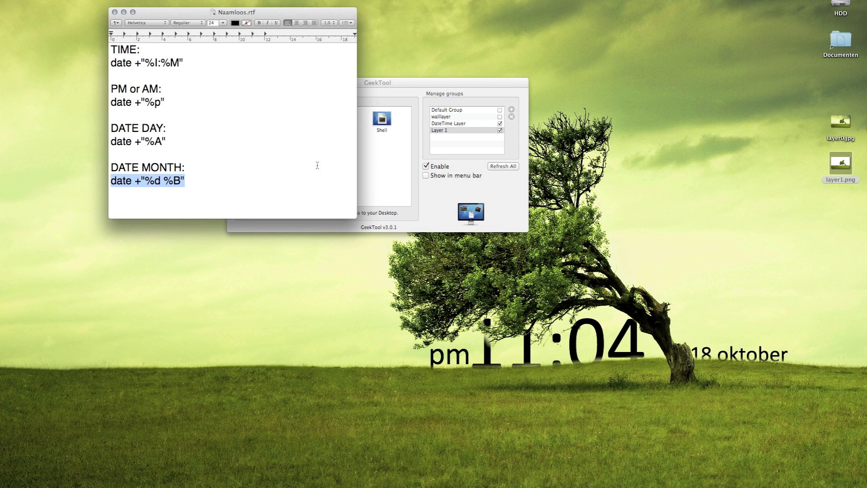
{"action": "key", "text": "super+h"}
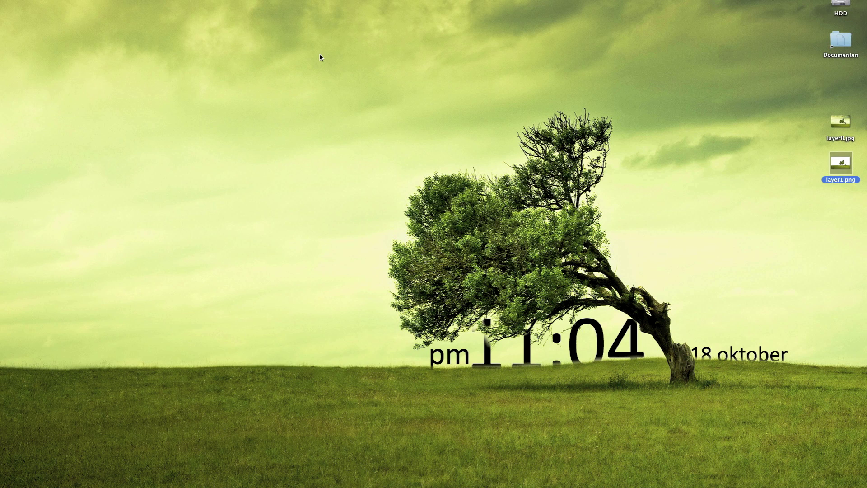
{"action": "left_click", "coordinate": [320, 57]}
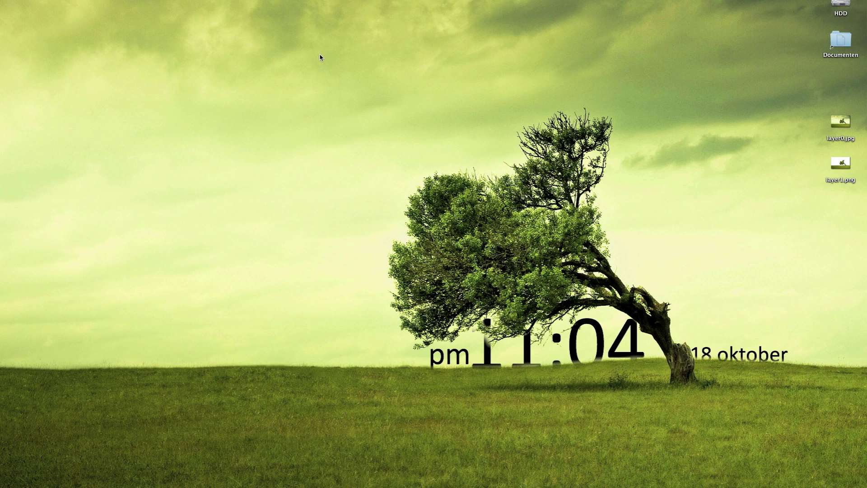